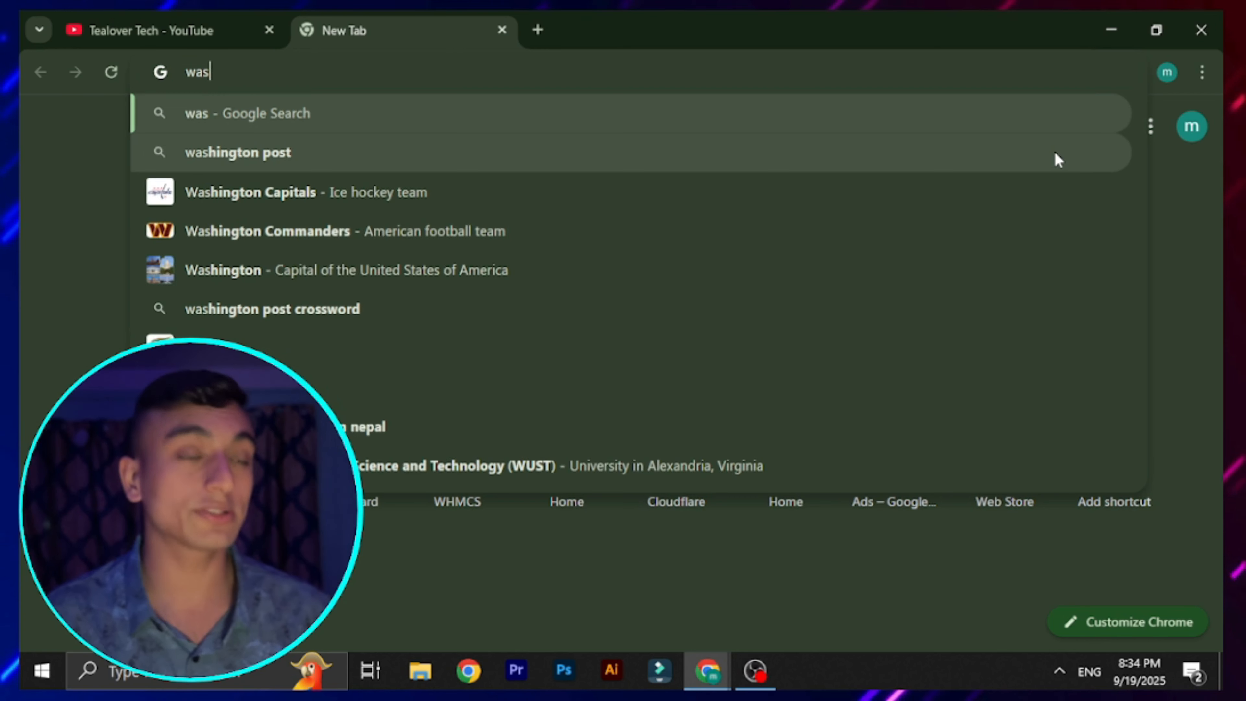
Search Google for 'wasmer' and open the Free Web Hosting sitelink under the Wasmer result
{"action": "type", "text": "r"}
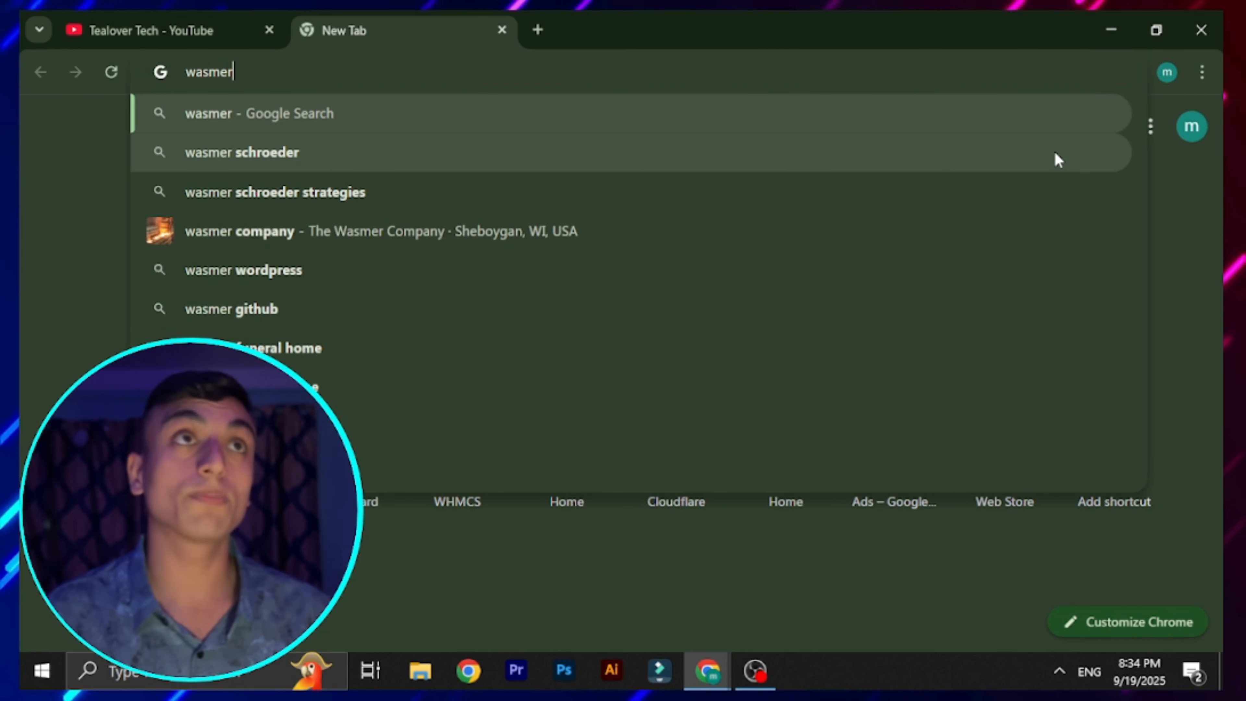
{"action": "key", "text": "Return"}
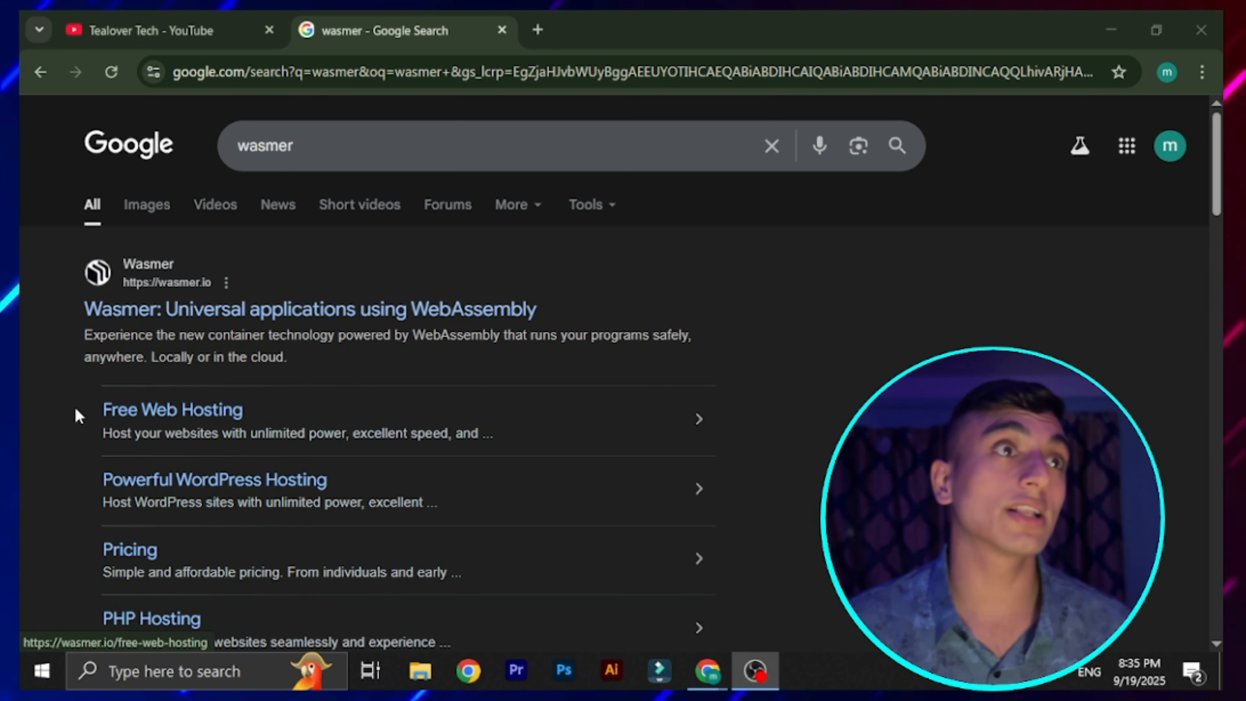
{"action": "left_click", "coordinate": [172, 416]}
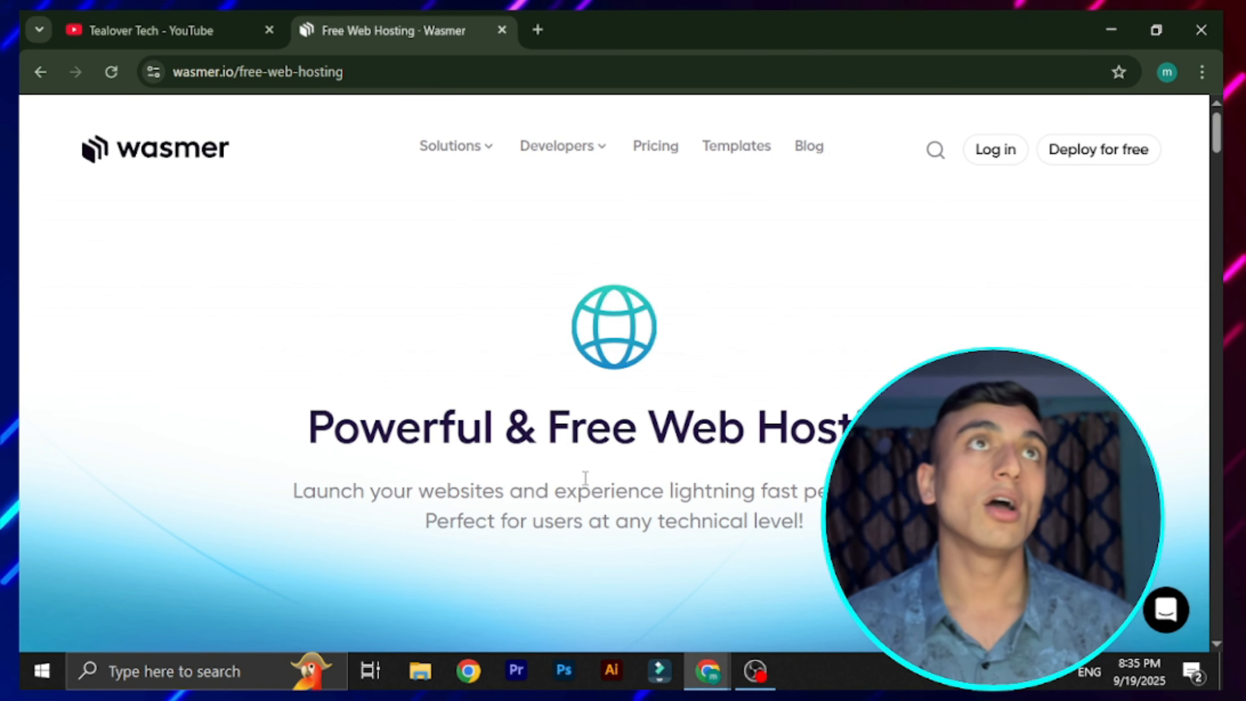
{"action": "left_click", "coordinate": [198, 25]}
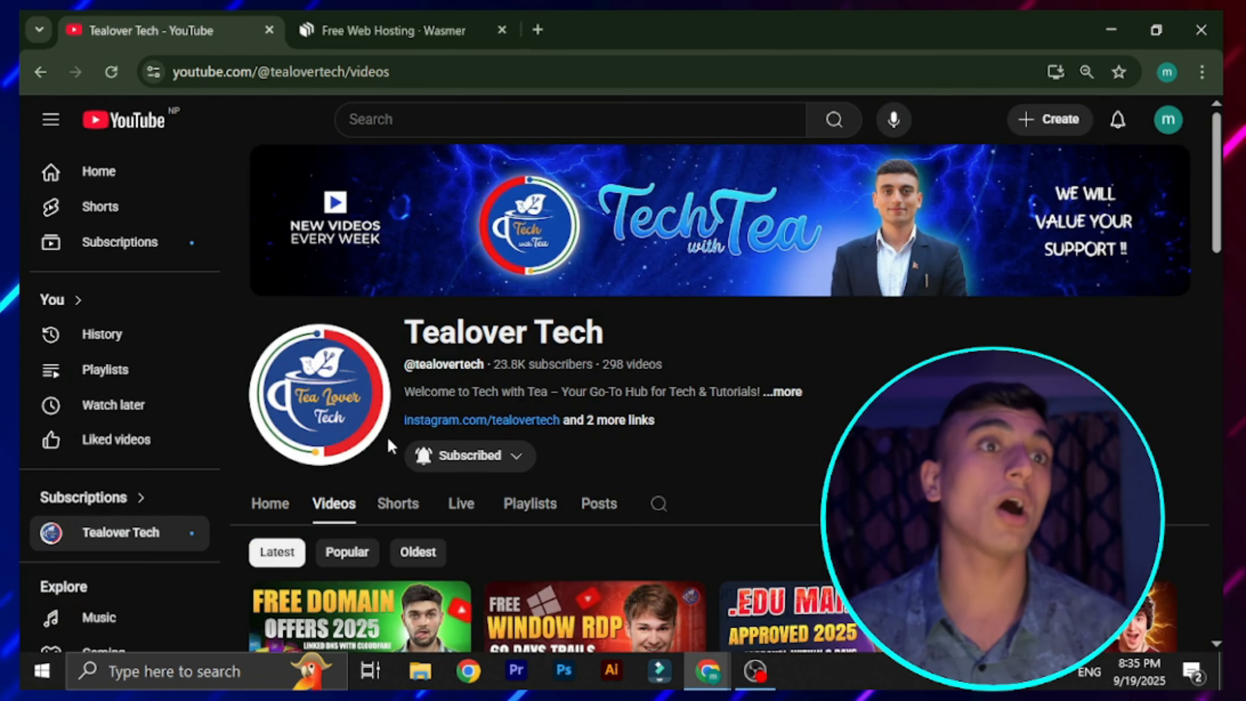
{"action": "scroll", "coordinate": [390, 446], "scroll_direction": "down", "scroll_amount": 3}
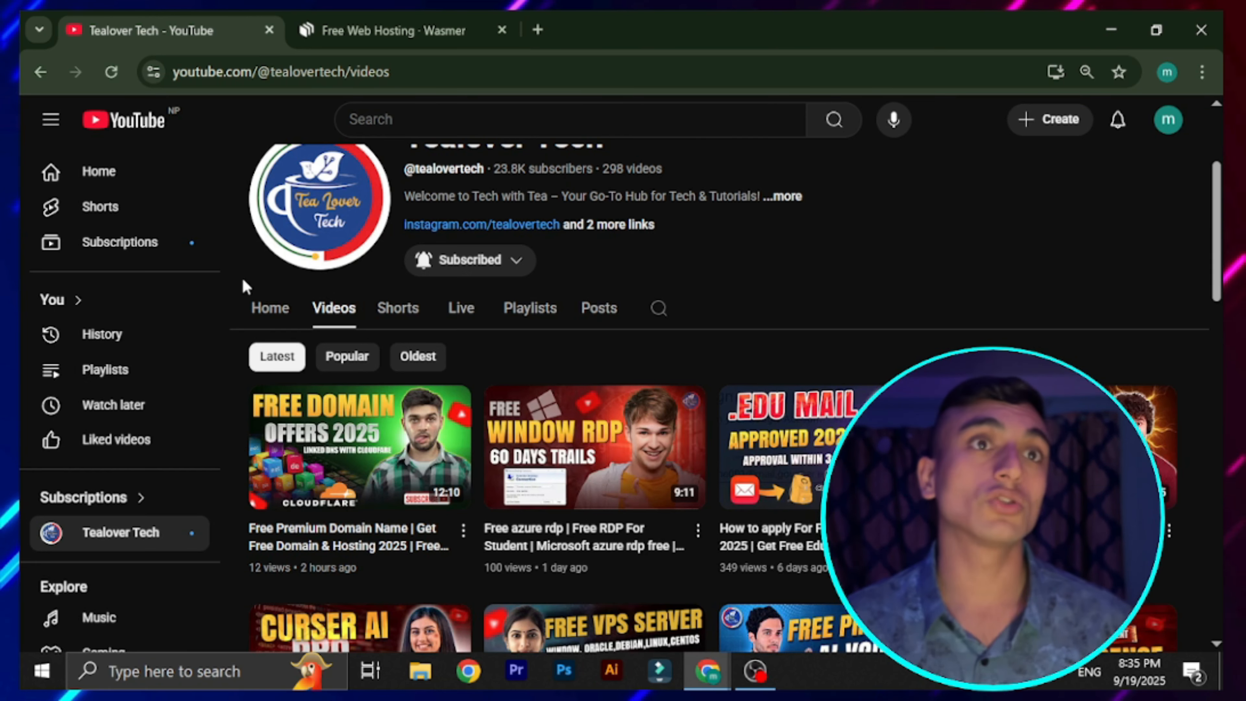
{"action": "left_click", "coordinate": [391, 20]}
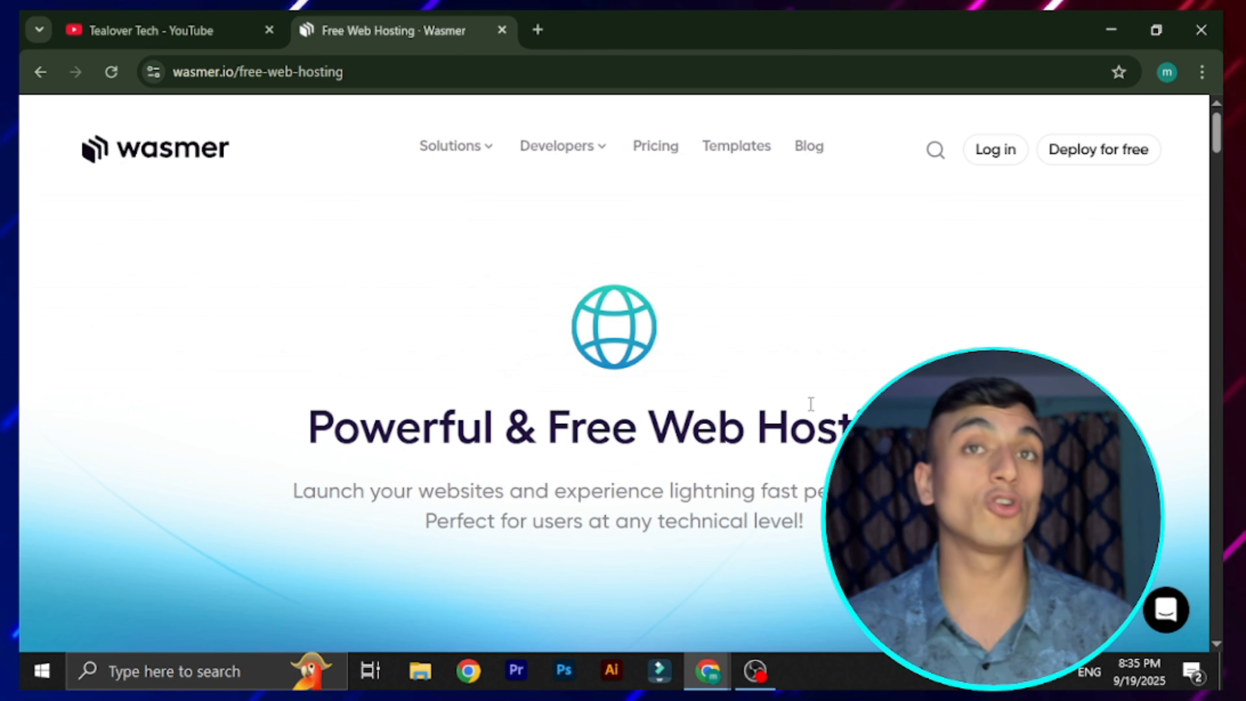
Choose 'Deploy for free' in the Launch banner and browse the new project page down to the template cards
{"action": "scroll", "coordinate": [820, 372], "scroll_direction": "down", "scroll_amount": 10}
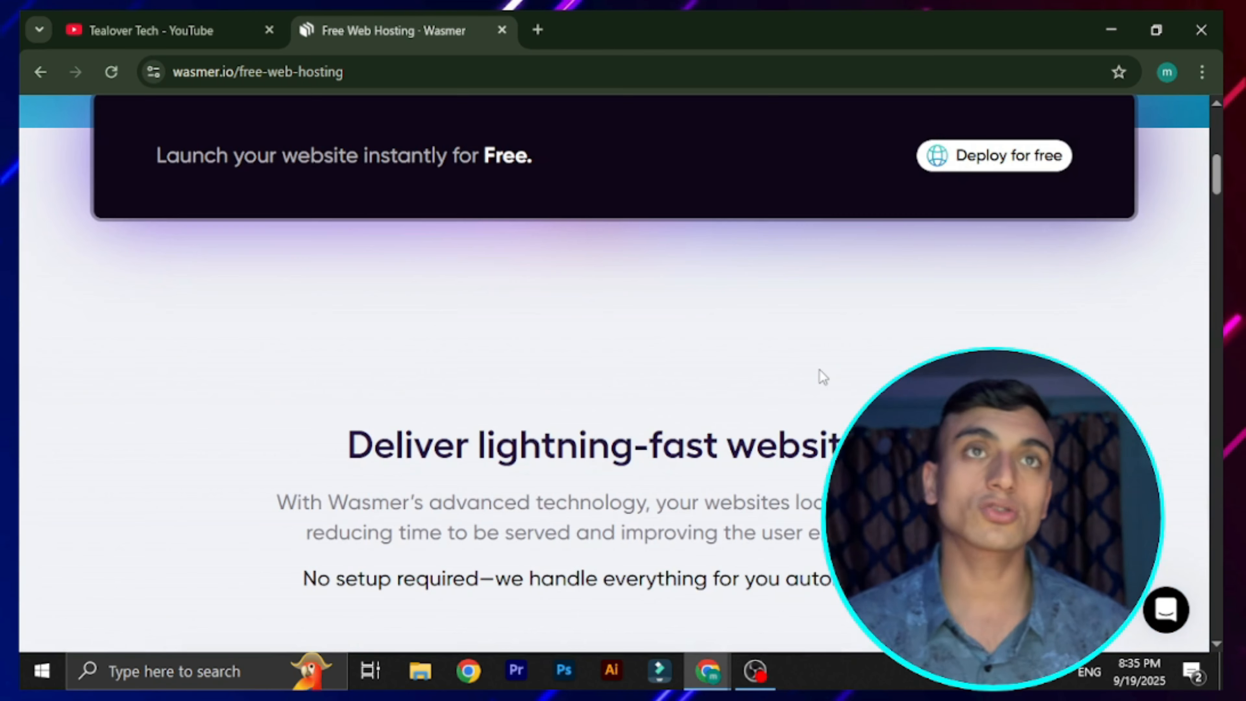
{"action": "scroll", "coordinate": [337, 398], "scroll_direction": "up", "scroll_amount": 3}
{"action": "left_click_drag", "start_coordinate": [161, 349], "coordinate": [530, 375]}
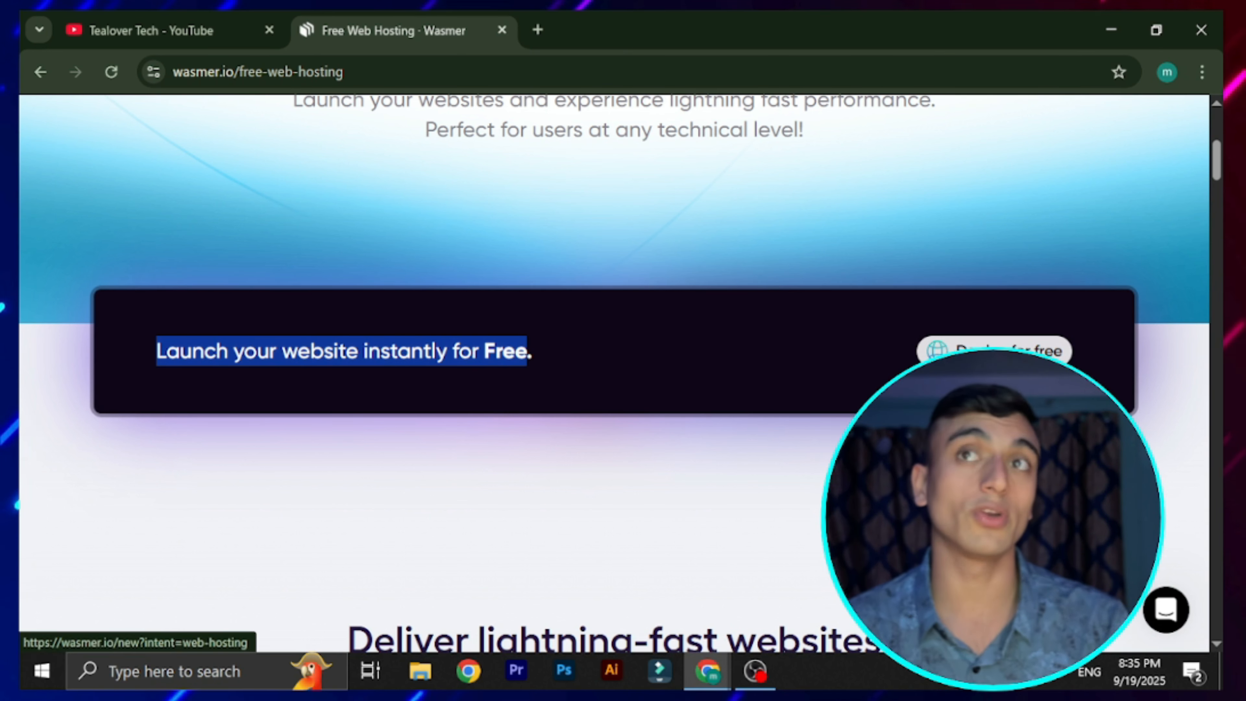
{"action": "left_click", "coordinate": [993, 350]}
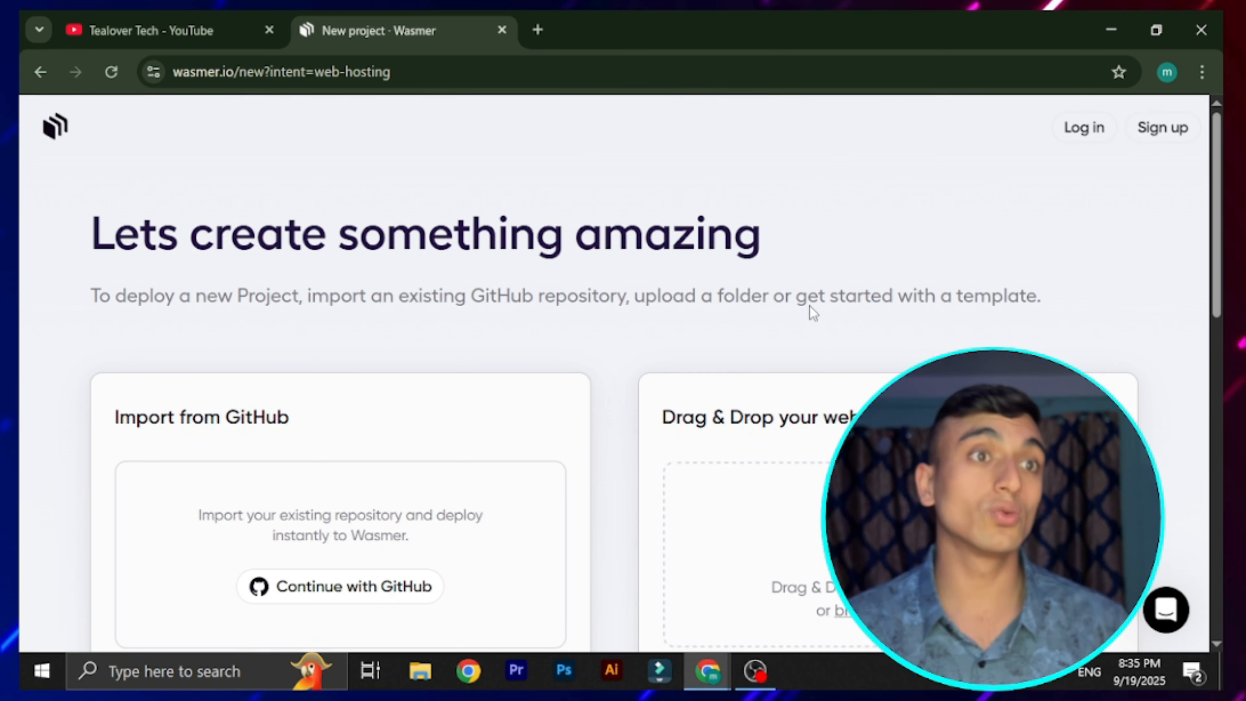
{"action": "scroll", "coordinate": [819, 394], "scroll_direction": "down", "scroll_amount": 2}
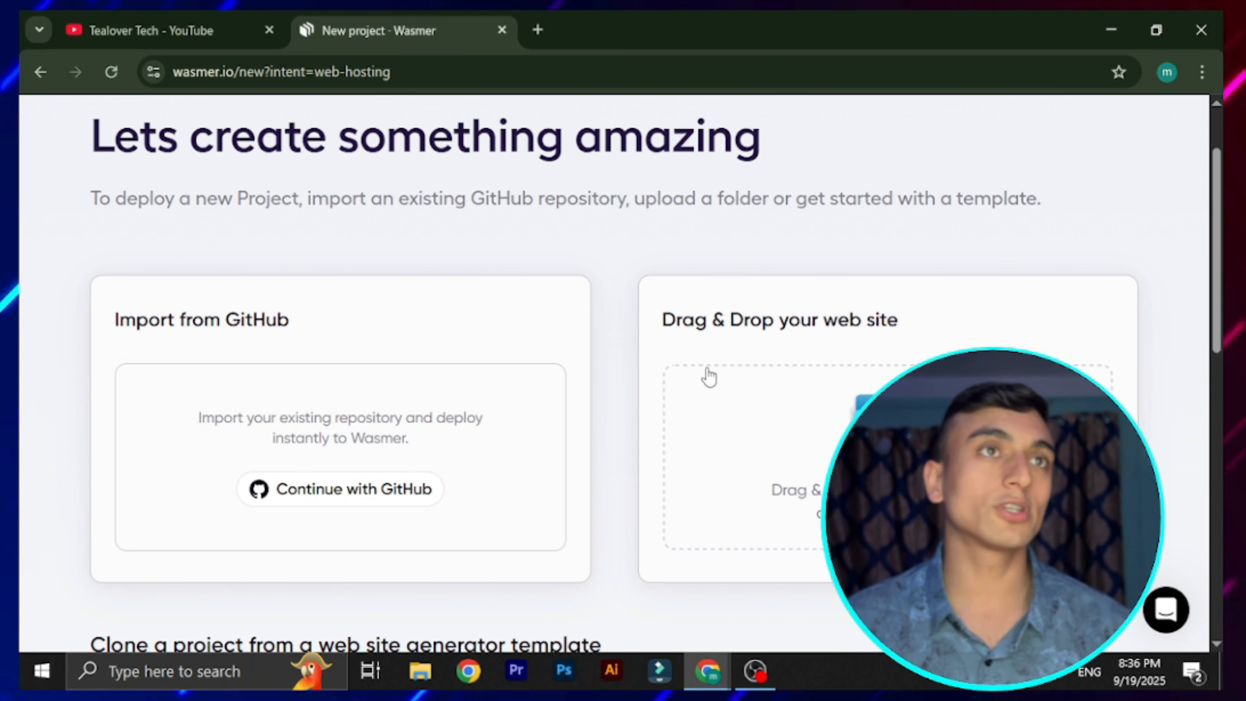
{"action": "scroll", "coordinate": [676, 265], "scroll_direction": "down", "scroll_amount": 8}
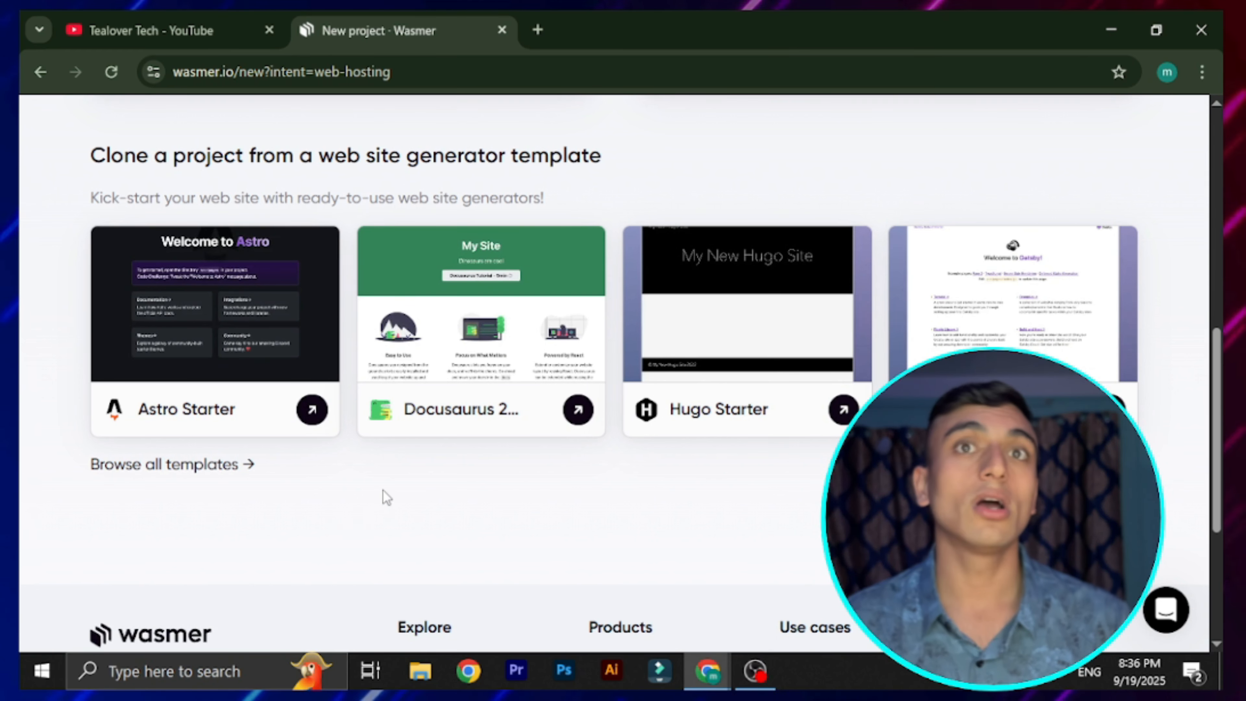
{"action": "scroll", "coordinate": [707, 473], "scroll_direction": "down", "scroll_amount": 4}
{"action": "scroll", "coordinate": [707, 473], "scroll_direction": "up", "scroll_amount": 10}
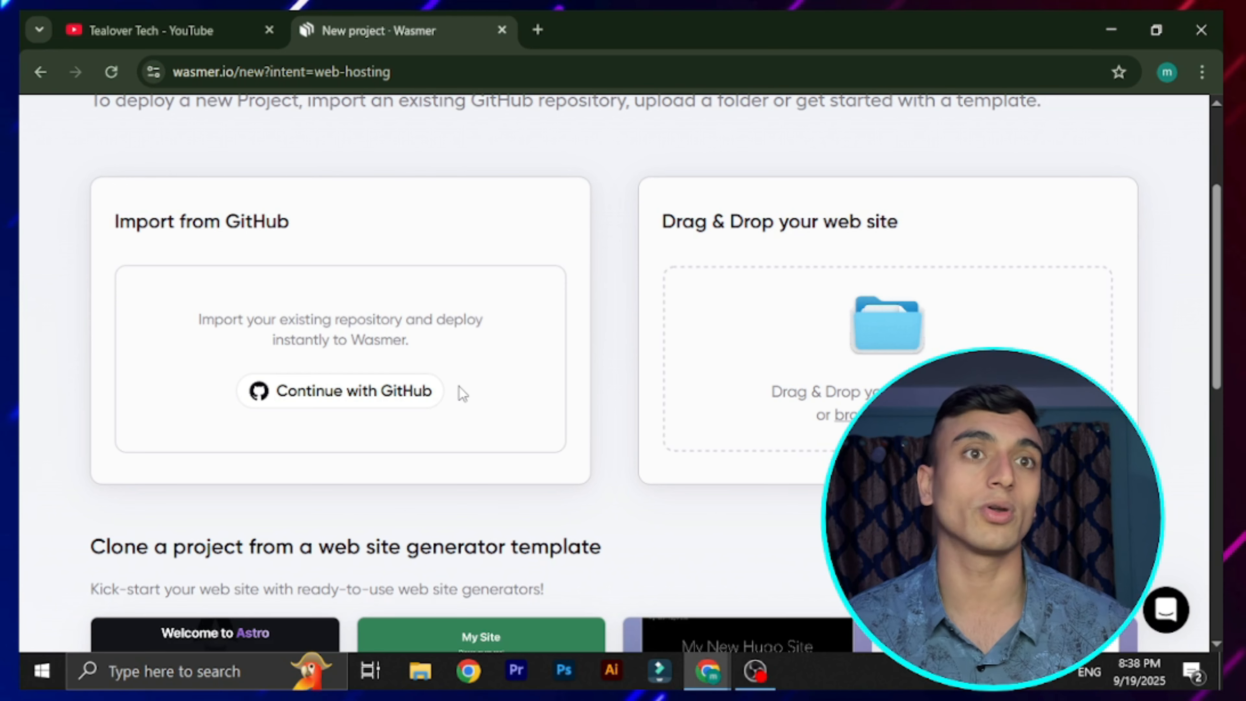
{"action": "scroll", "coordinate": [500, 286], "scroll_direction": "down", "scroll_amount": 5}
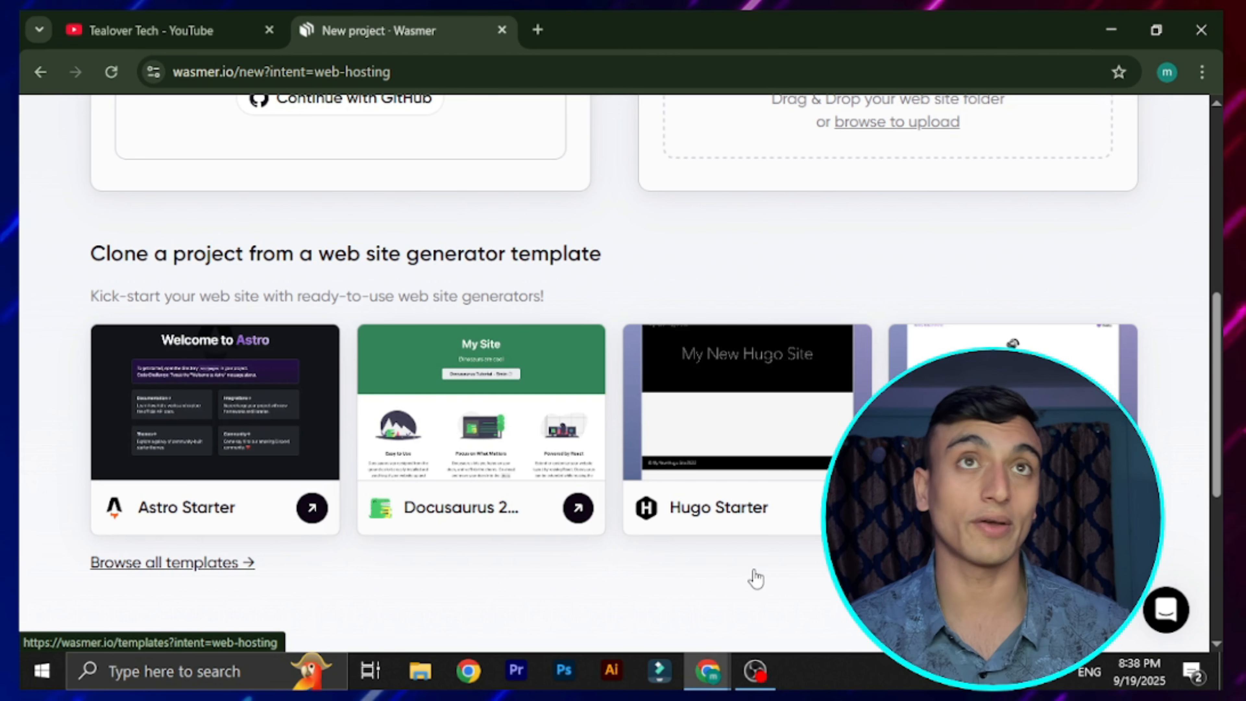
Browse the full app templates catalogue and preview the WordPress starter template site
{"action": "left_click", "coordinate": [163, 562]}
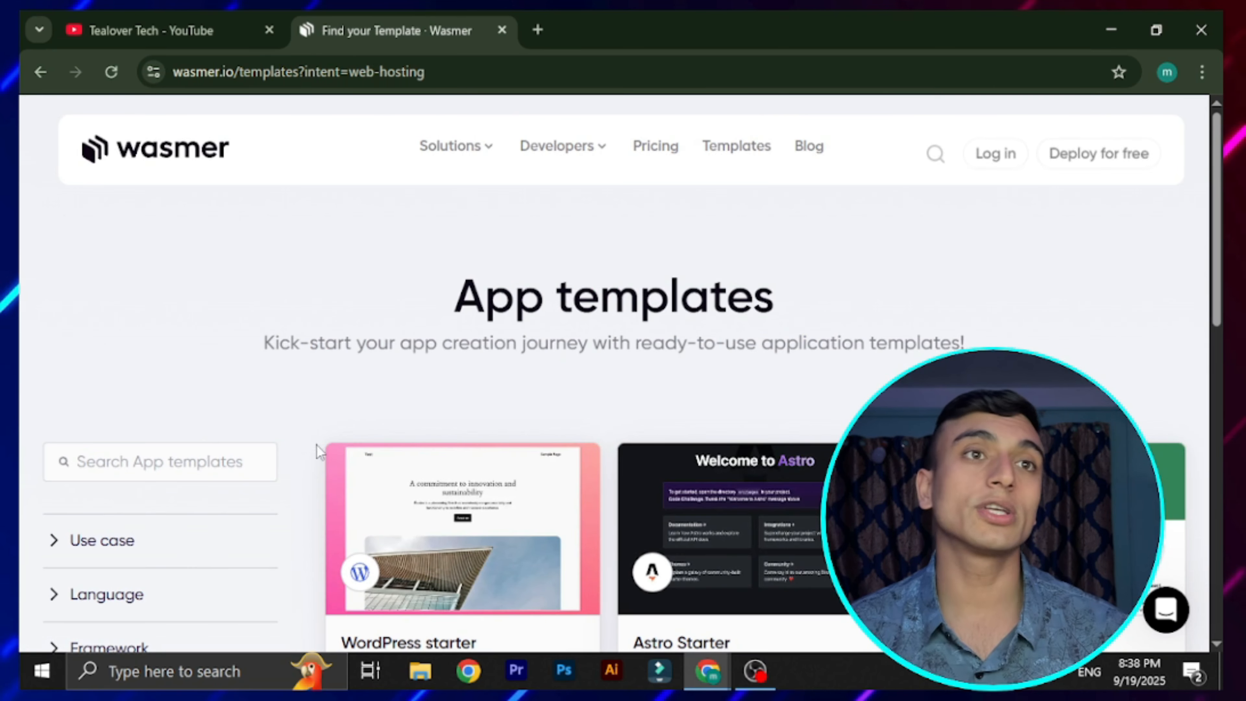
{"action": "scroll", "coordinate": [451, 459], "scroll_direction": "down", "scroll_amount": 3}
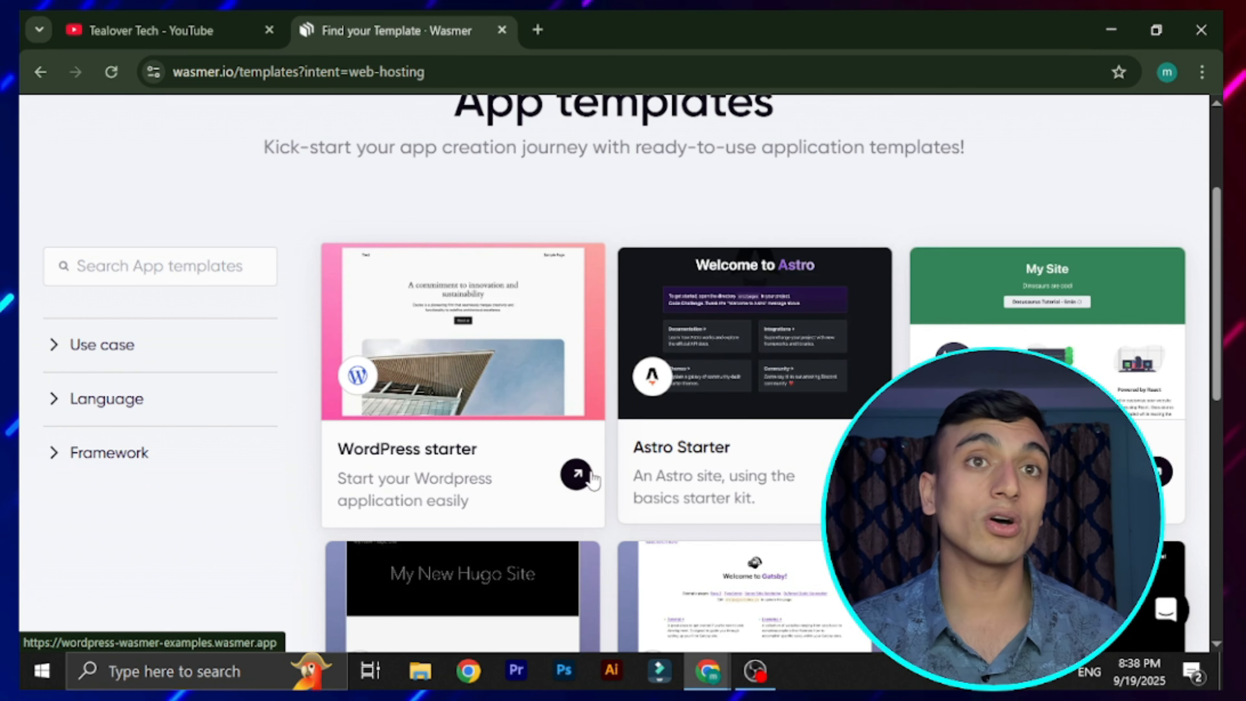
{"action": "left_click", "coordinate": [577, 474]}
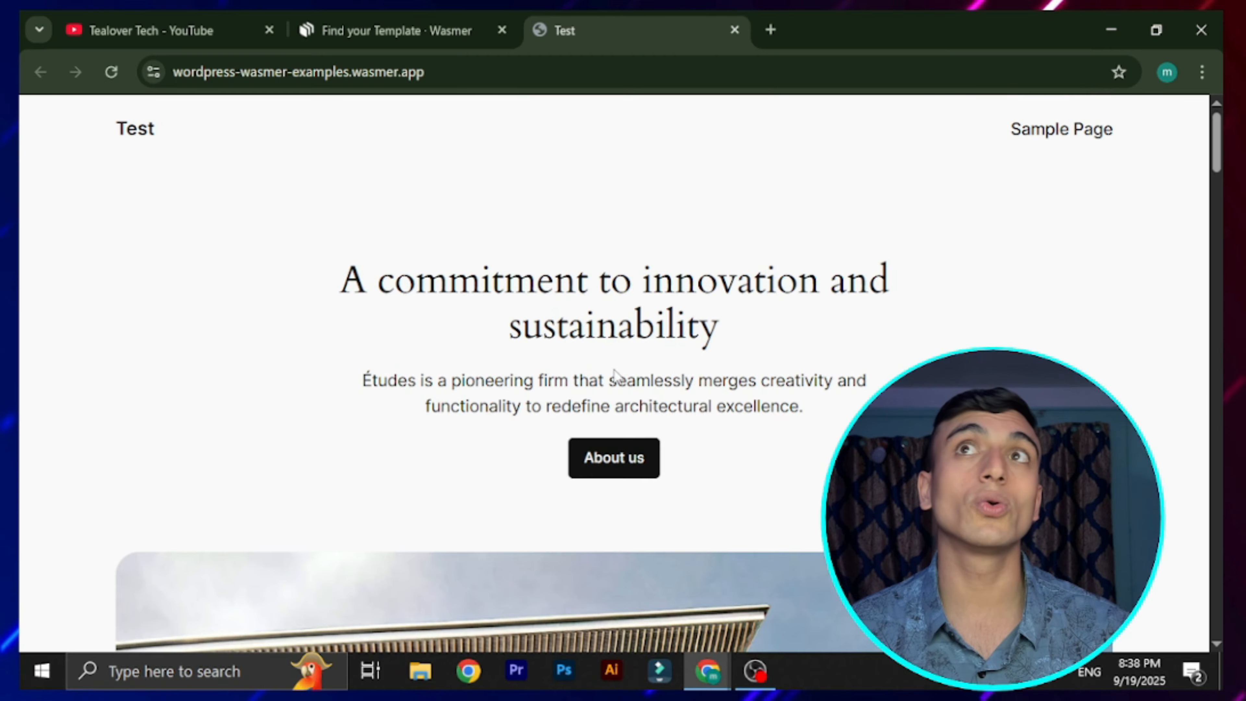
{"action": "scroll", "coordinate": [638, 456], "scroll_direction": "down", "scroll_amount": 10}
{"action": "scroll", "coordinate": [731, 418], "scroll_direction": "down", "scroll_amount": 15}
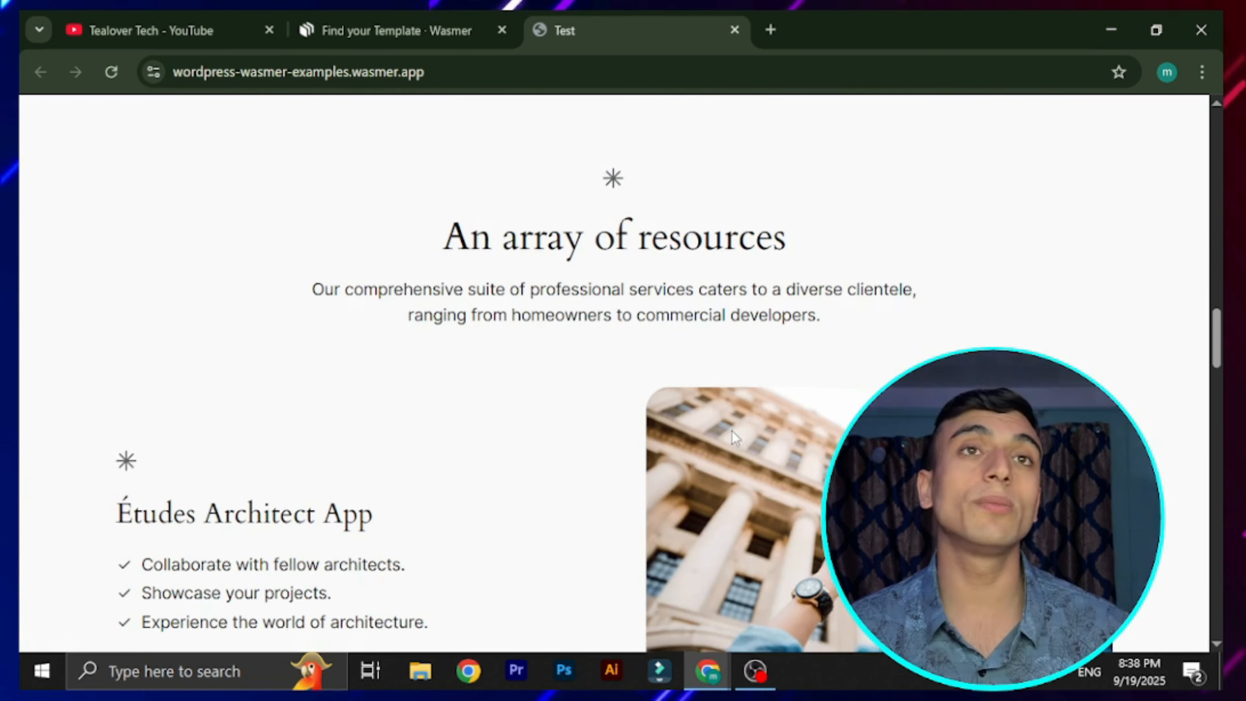
{"action": "scroll", "coordinate": [755, 491], "scroll_direction": "up", "scroll_amount": 6}
{"action": "scroll", "coordinate": [747, 500], "scroll_direction": "up", "scroll_amount": 20}
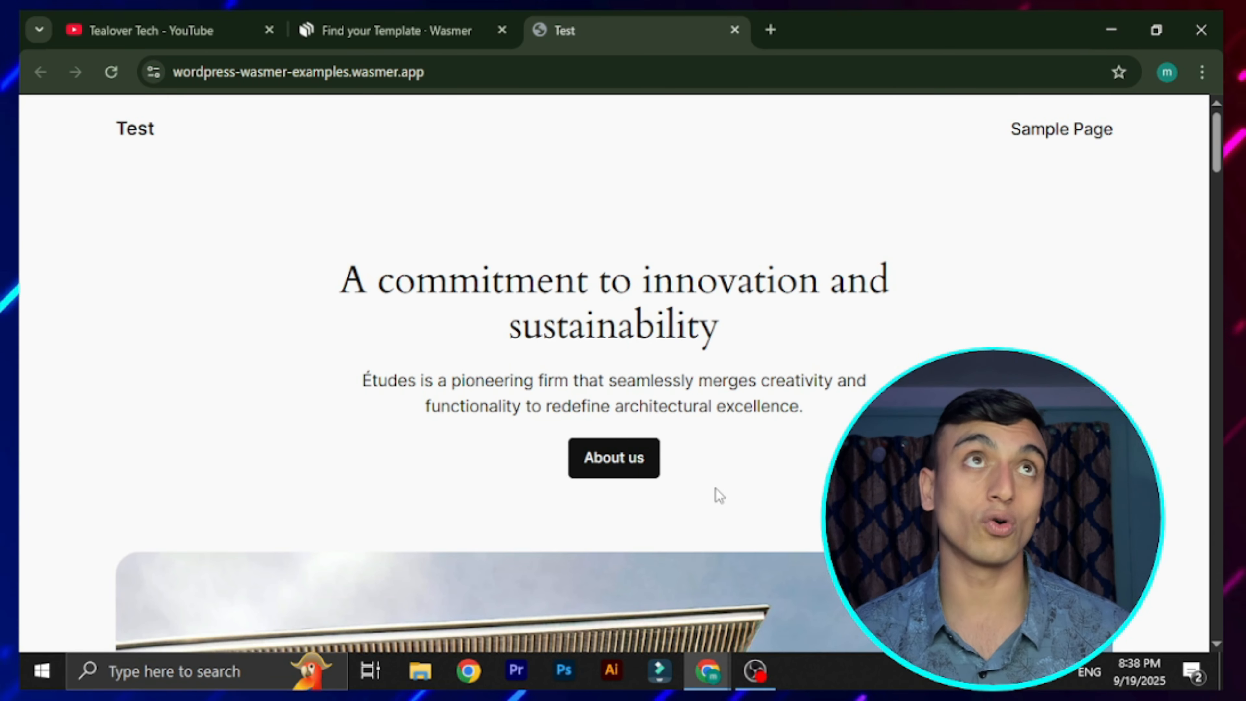
Return to the Wasmer home page and start a new free deployment, scrolling to the template section
{"action": "left_click", "coordinate": [349, 31]}
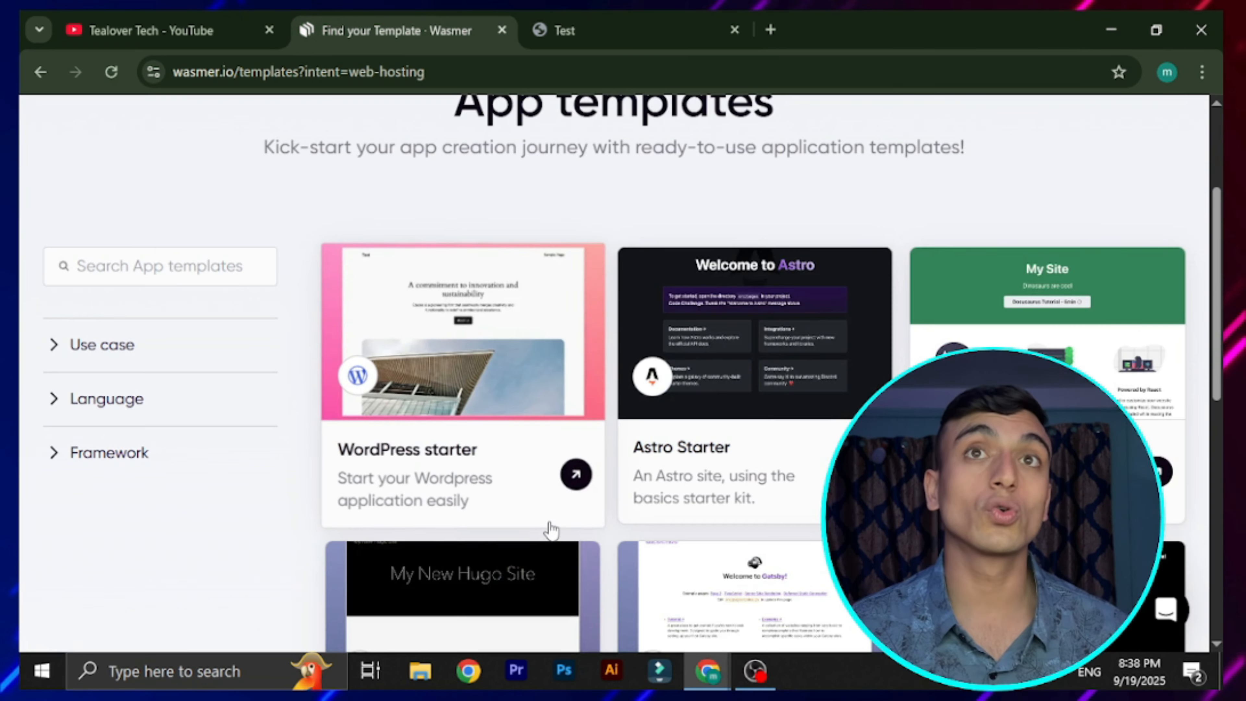
{"action": "scroll", "coordinate": [548, 529], "scroll_direction": "up", "scroll_amount": 4}
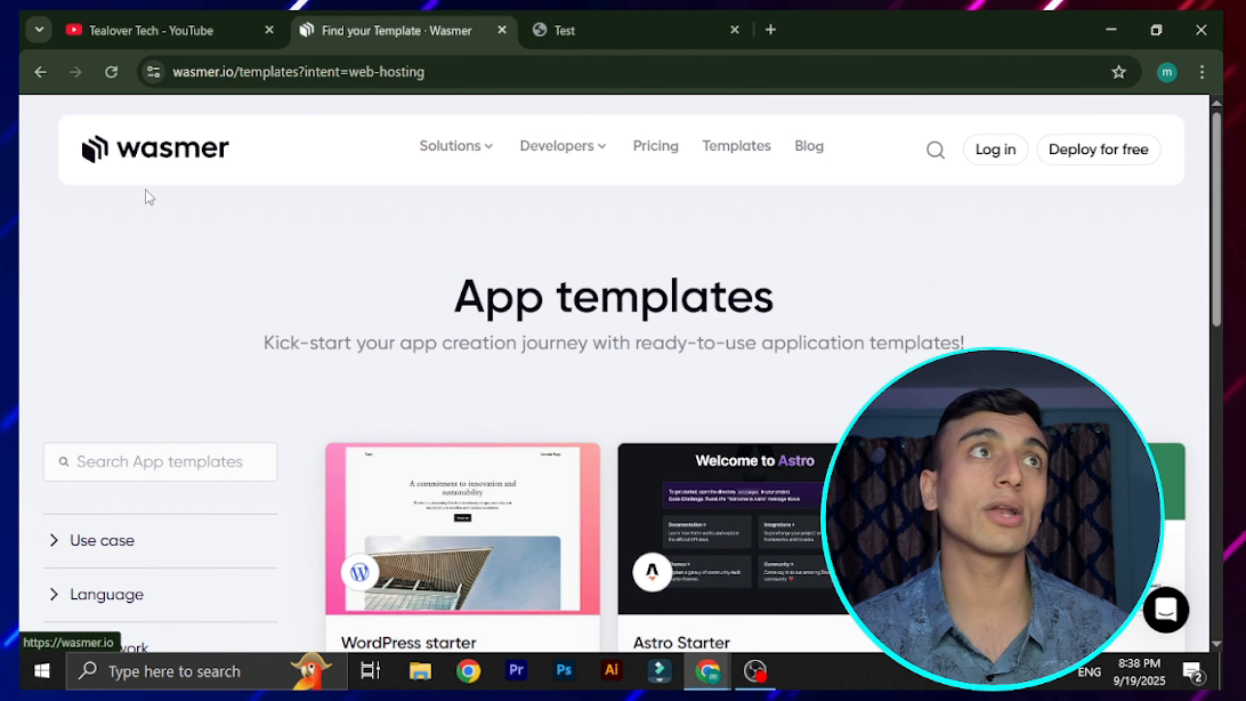
{"action": "left_click", "coordinate": [143, 147]}
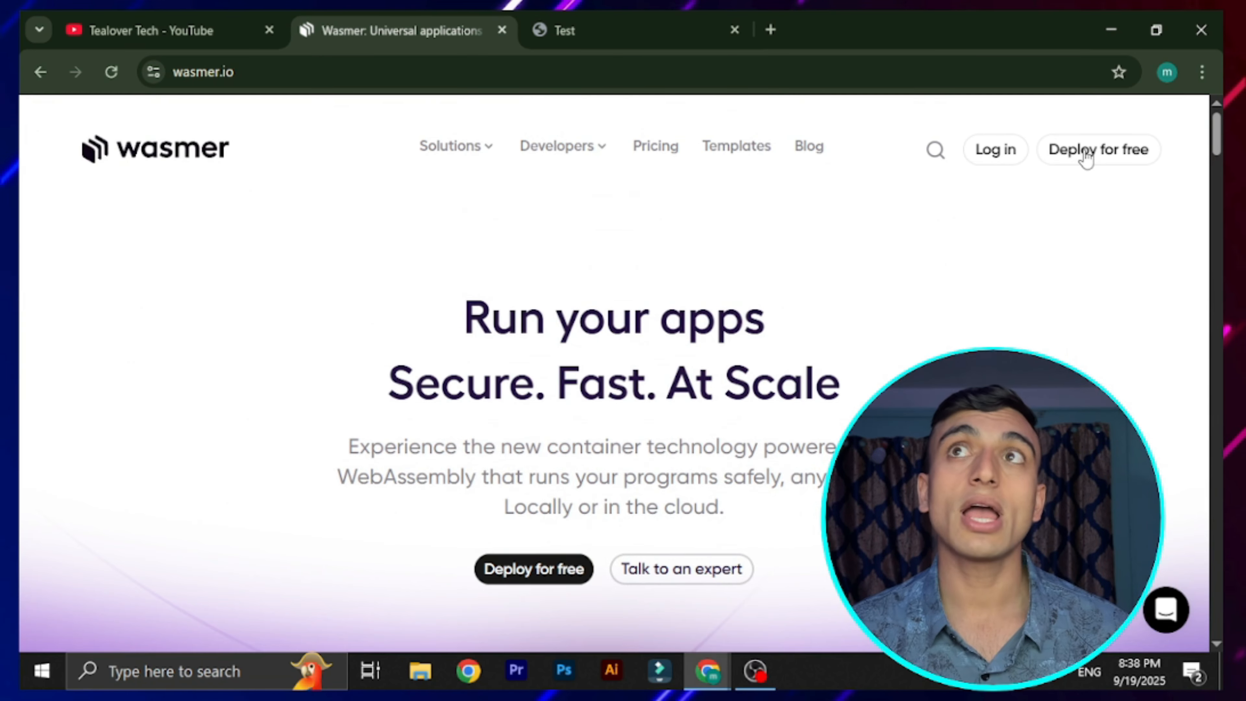
{"action": "left_click", "coordinate": [1092, 150]}
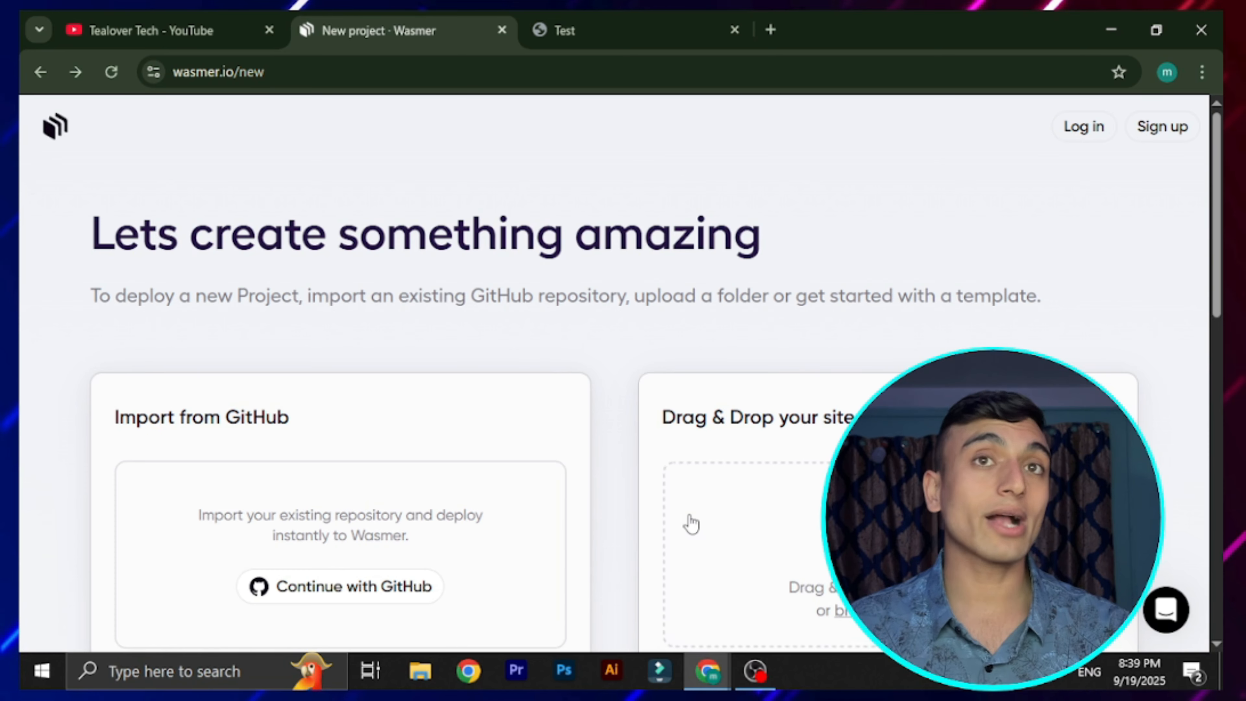
{"action": "scroll", "coordinate": [581, 282], "scroll_direction": "down", "scroll_amount": 10}
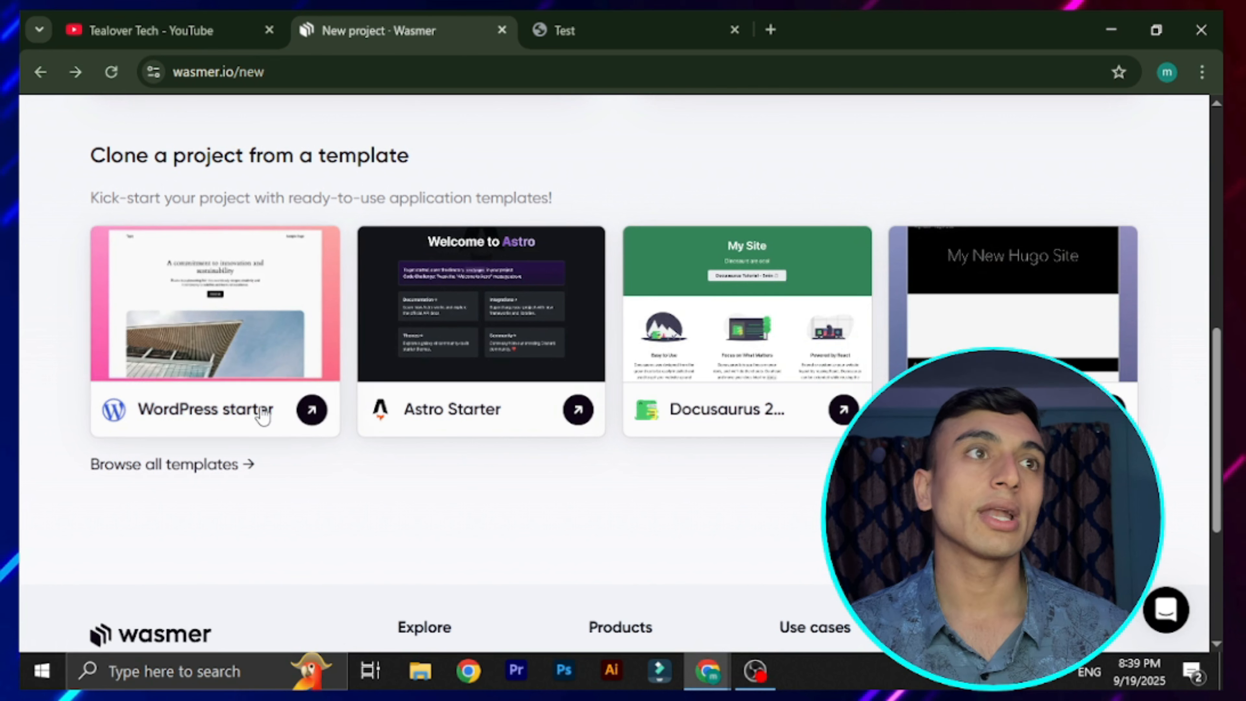
Pick the WordPress starter template, name the app 'tealovertech' and keep France - Paris as location
{"action": "left_click", "coordinate": [237, 326]}
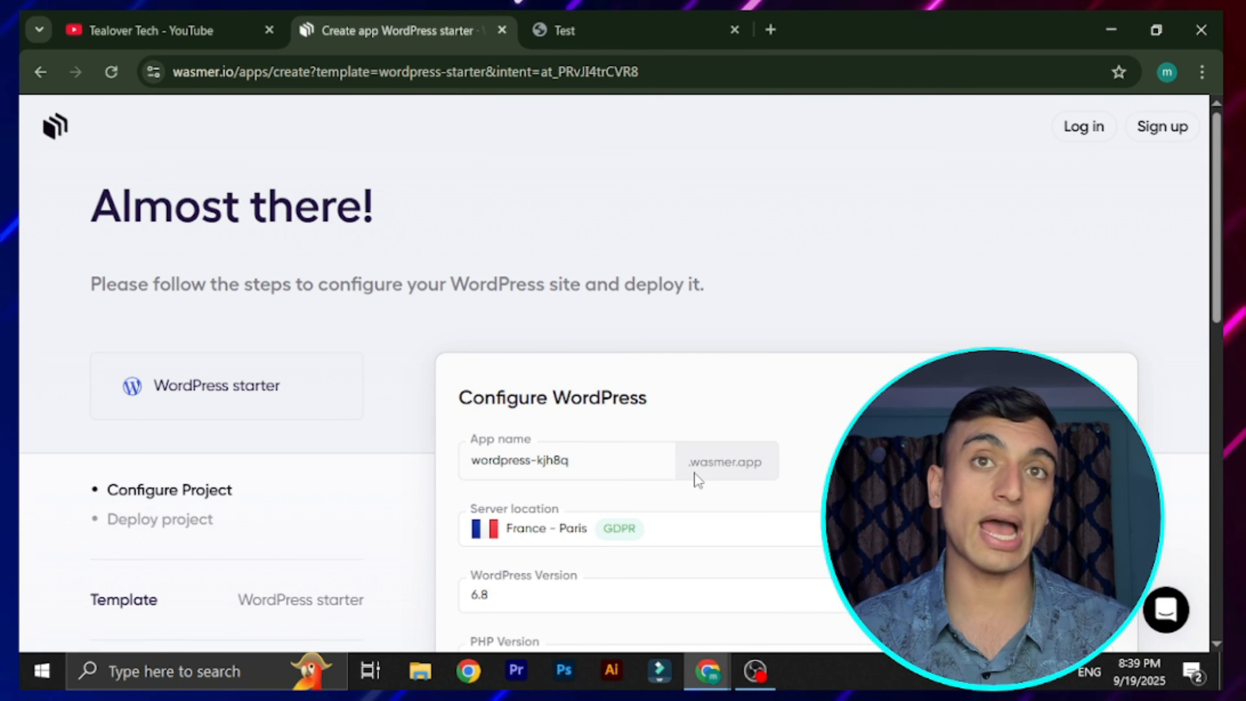
{"action": "left_click_drag", "start_coordinate": [690, 464], "coordinate": [772, 469]}
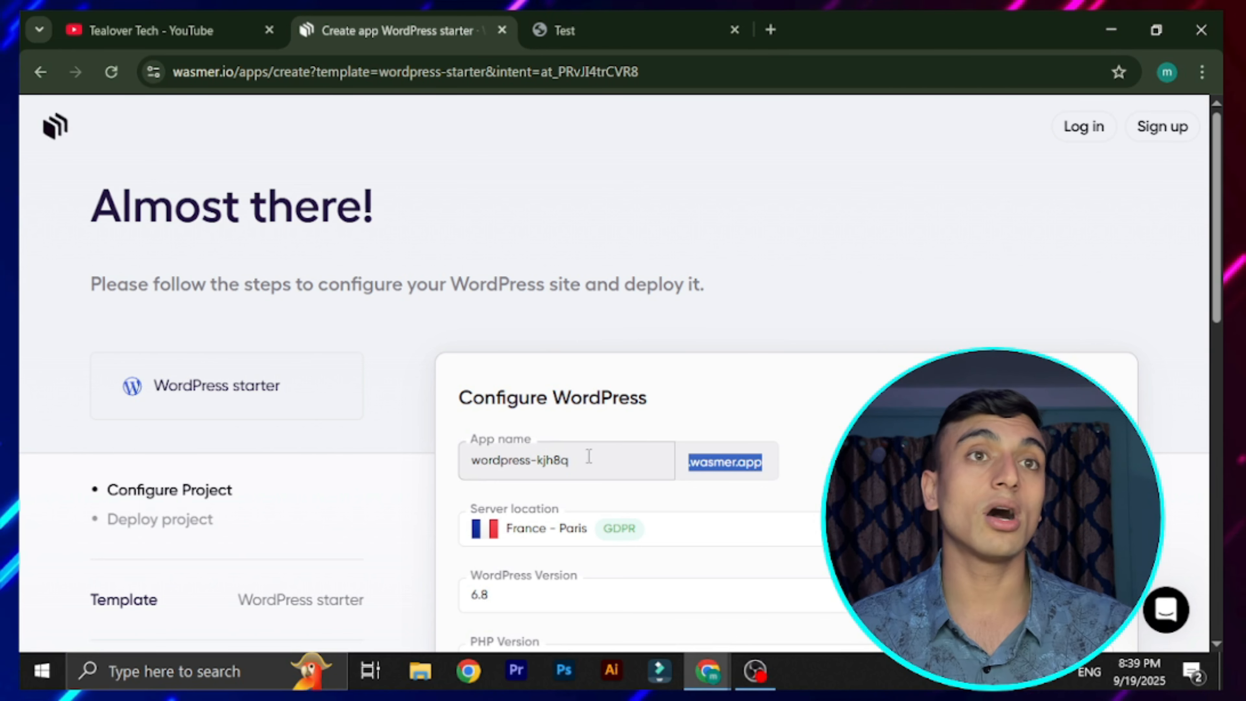
{"action": "left_click_drag", "start_coordinate": [591, 465], "coordinate": [276, 483]}
{"action": "type", "text": "te"}
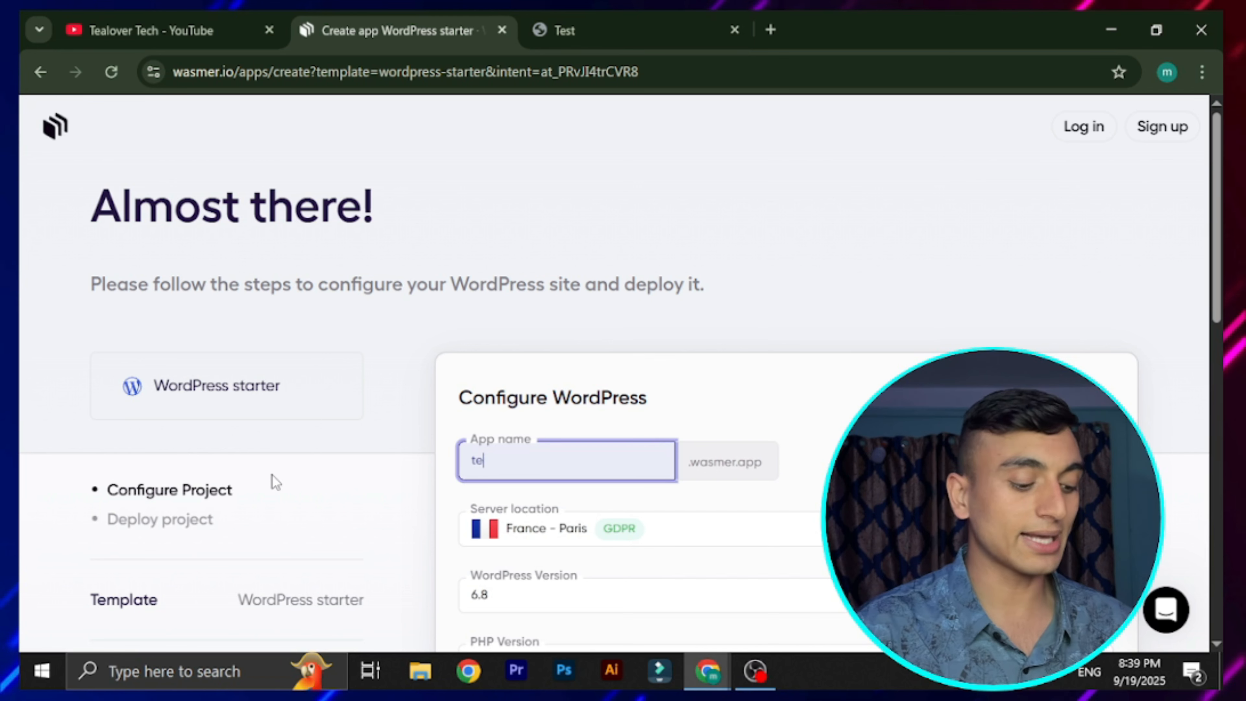
{"action": "type", "text": "alovertech"}
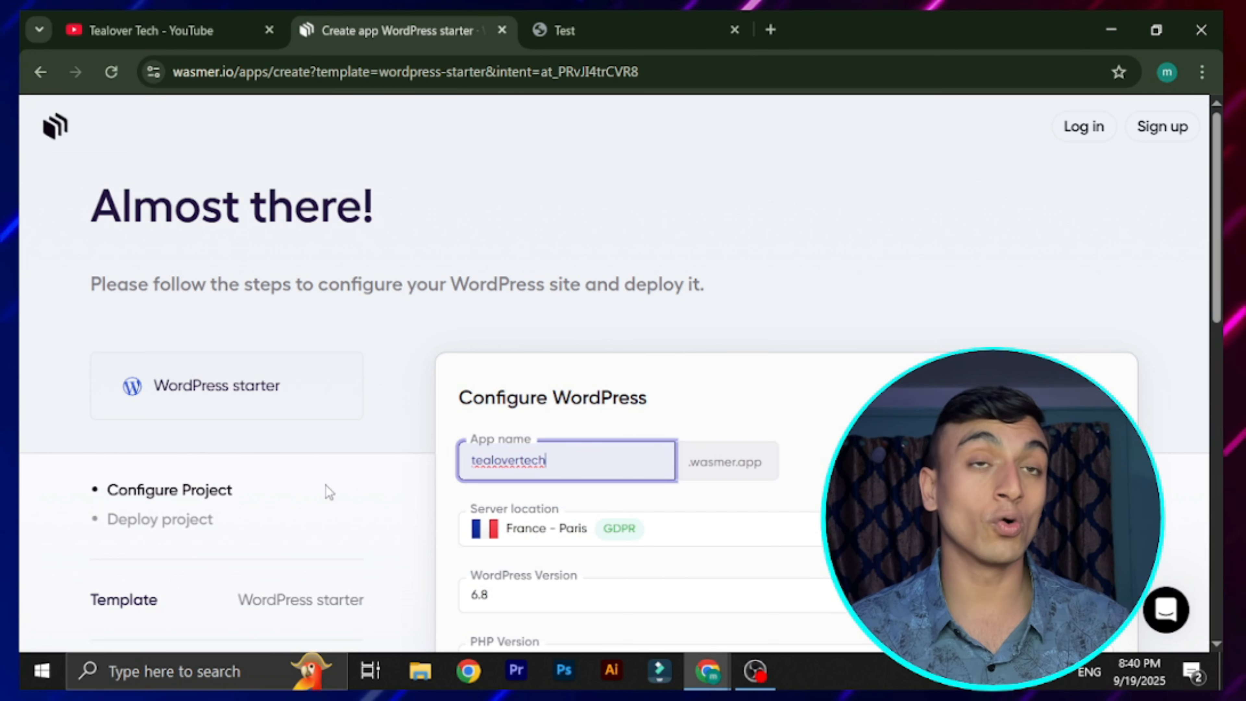
{"action": "scroll", "coordinate": [783, 351], "scroll_direction": "down", "scroll_amount": 4}
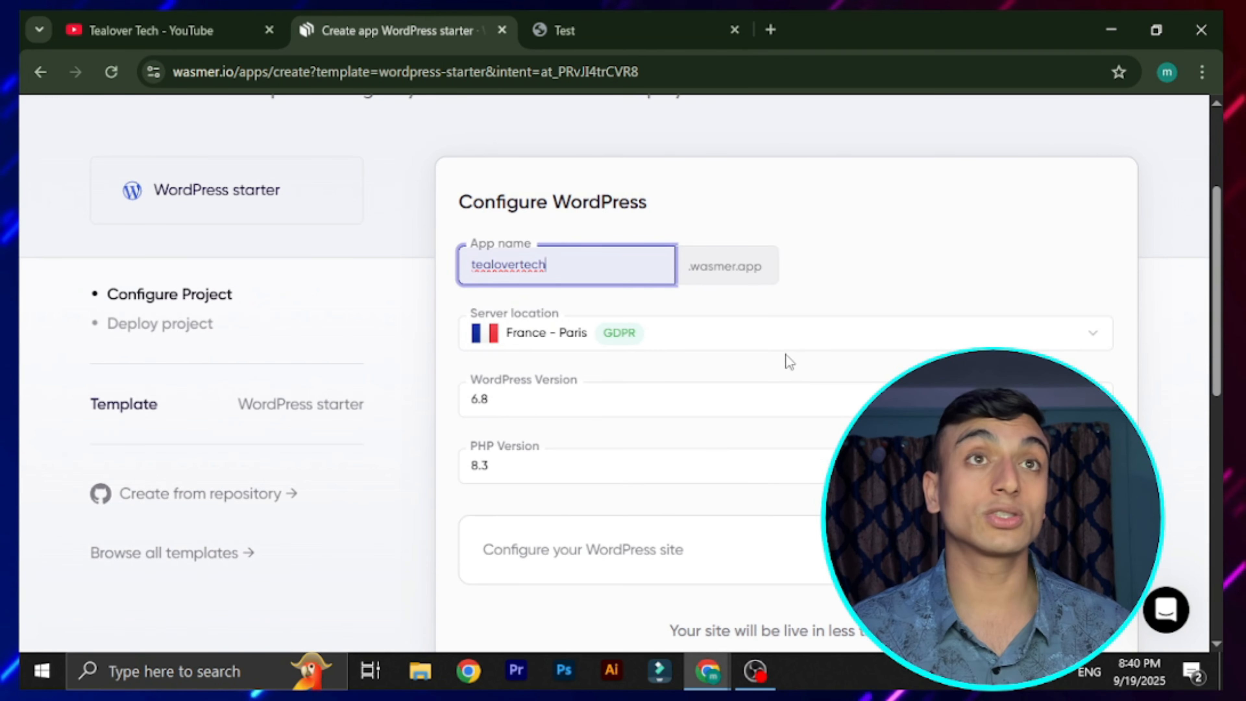
{"action": "left_click", "coordinate": [785, 344]}
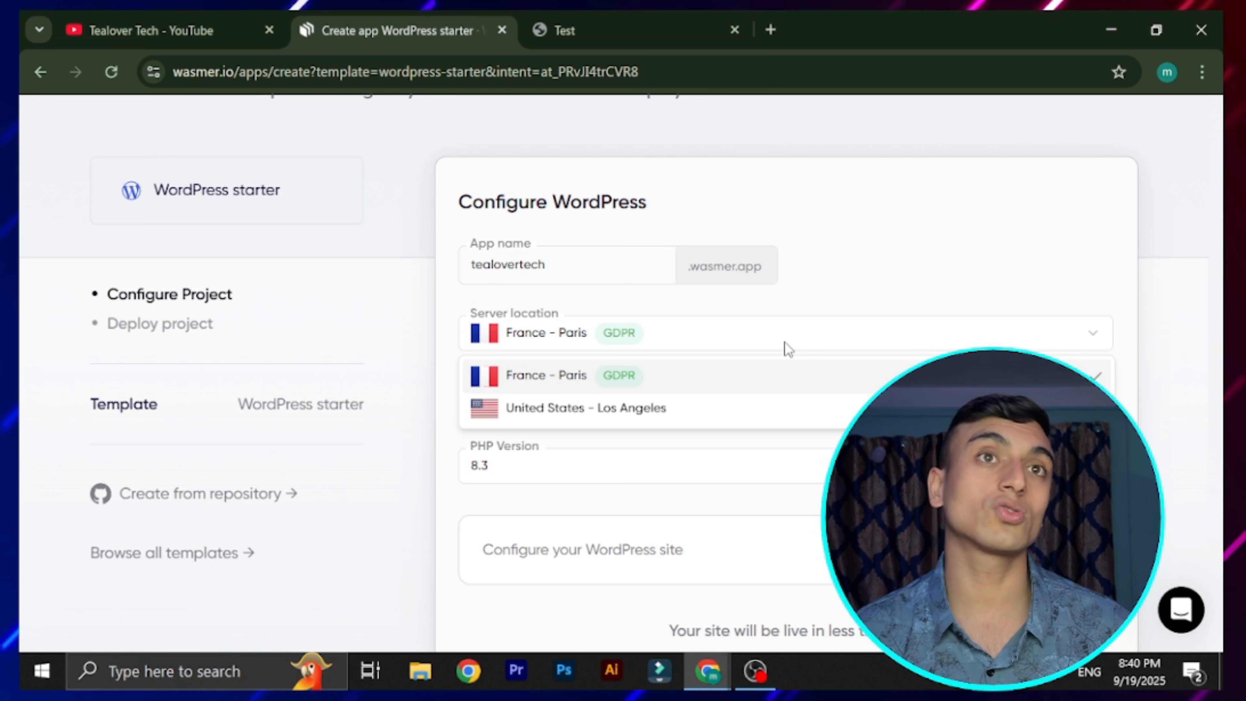
{"action": "left_click", "coordinate": [704, 383]}
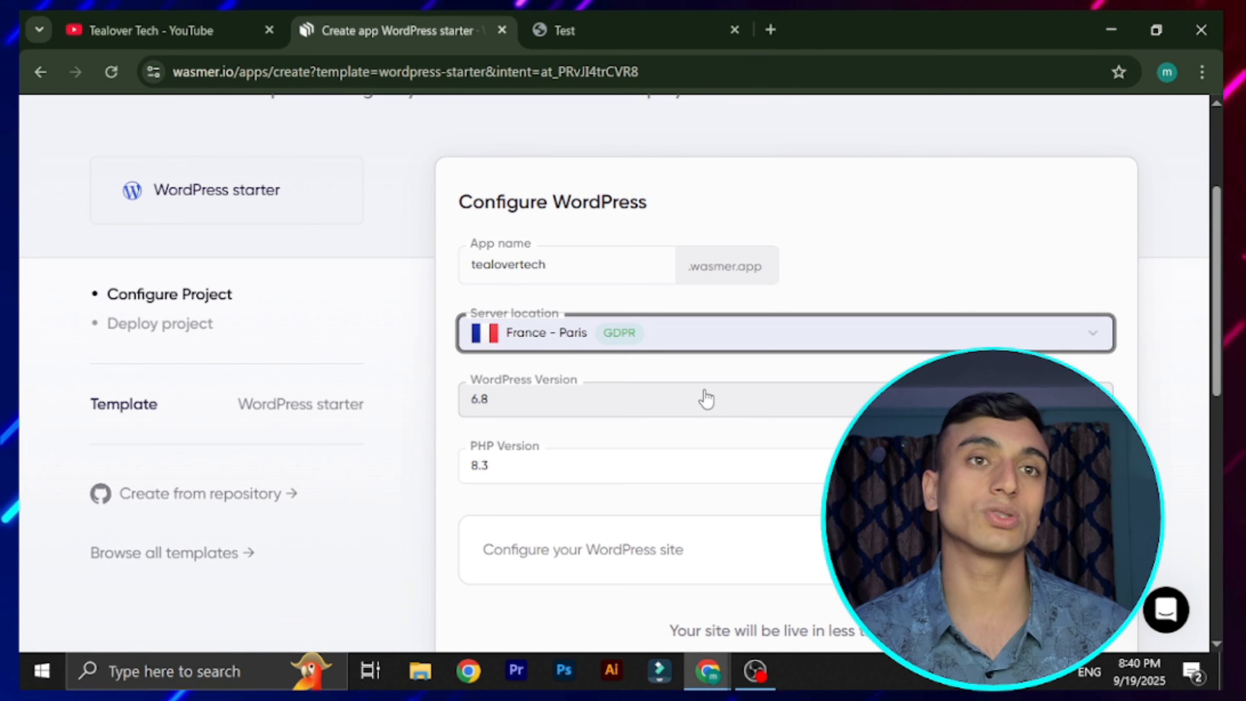
Replace the default site title 'Hardcore Brown' with 'TealoverTech'
{"action": "scroll", "coordinate": [707, 399], "scroll_direction": "down", "scroll_amount": 4}
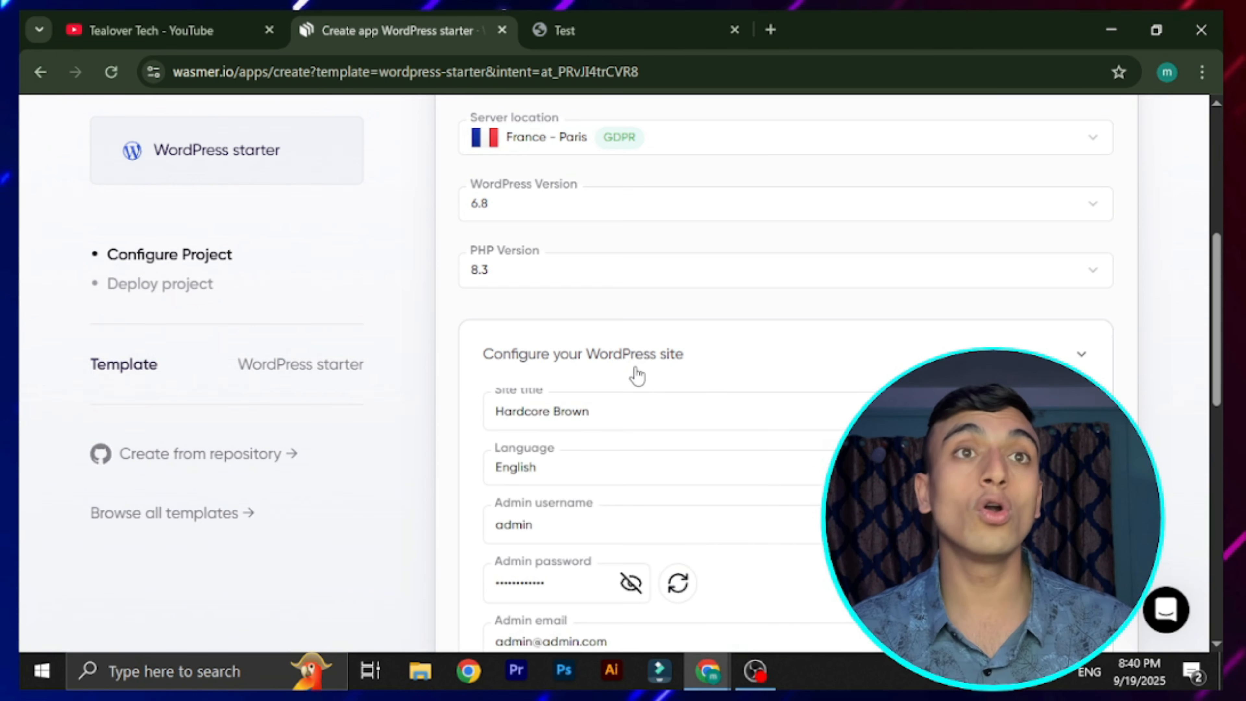
{"action": "scroll", "coordinate": [637, 383], "scroll_direction": "down", "scroll_amount": 2}
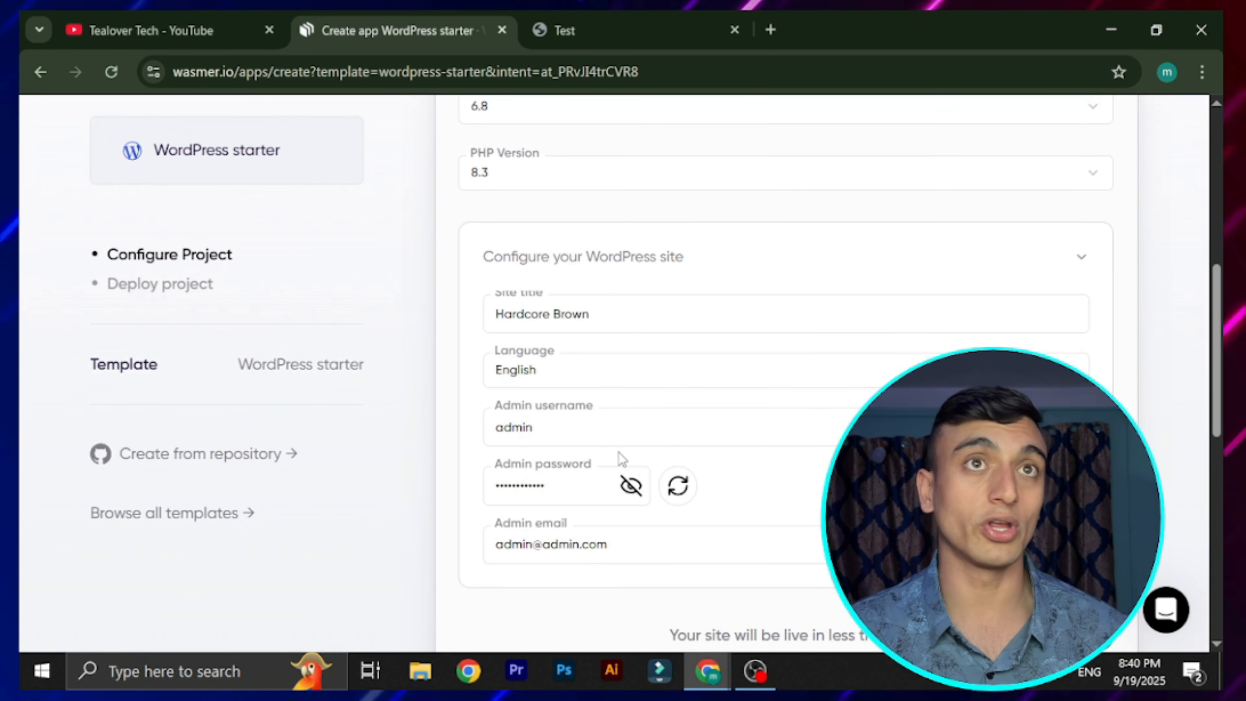
{"action": "scroll", "coordinate": [593, 344], "scroll_direction": "up", "scroll_amount": 2}
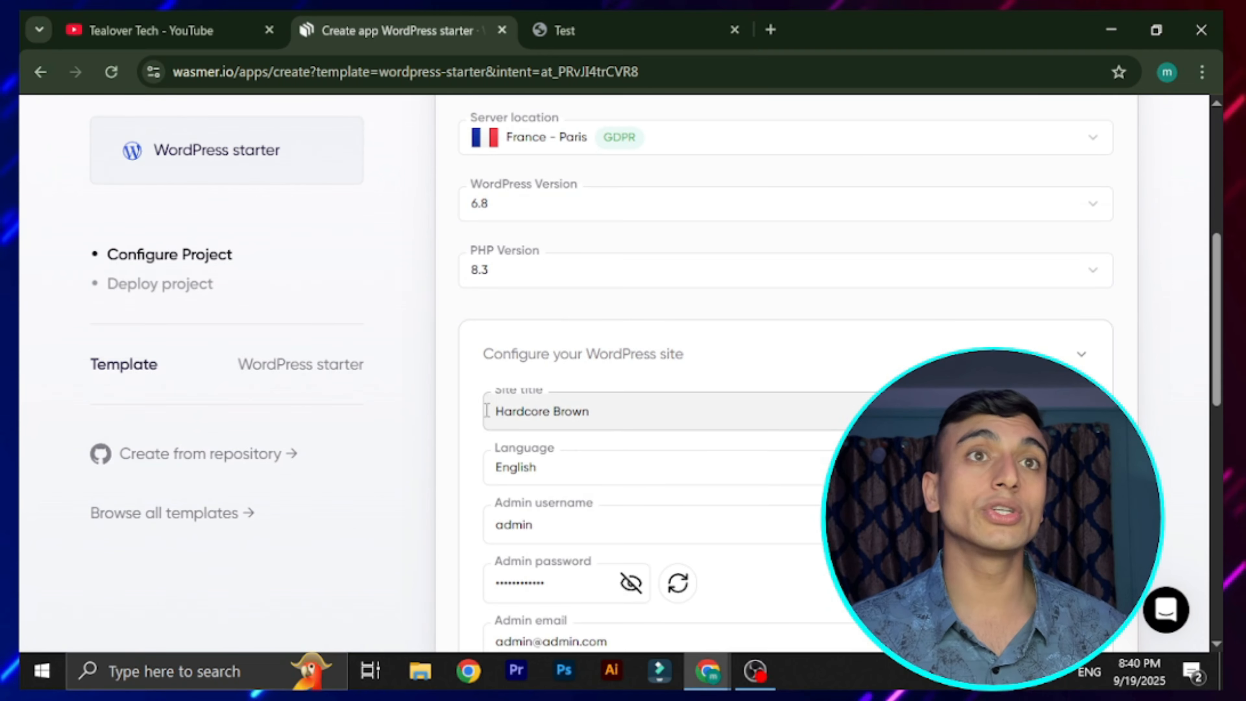
{"action": "left_click", "coordinate": [607, 411]}
{"action": "left_click_drag", "start_coordinate": [607, 412], "coordinate": [427, 414]}
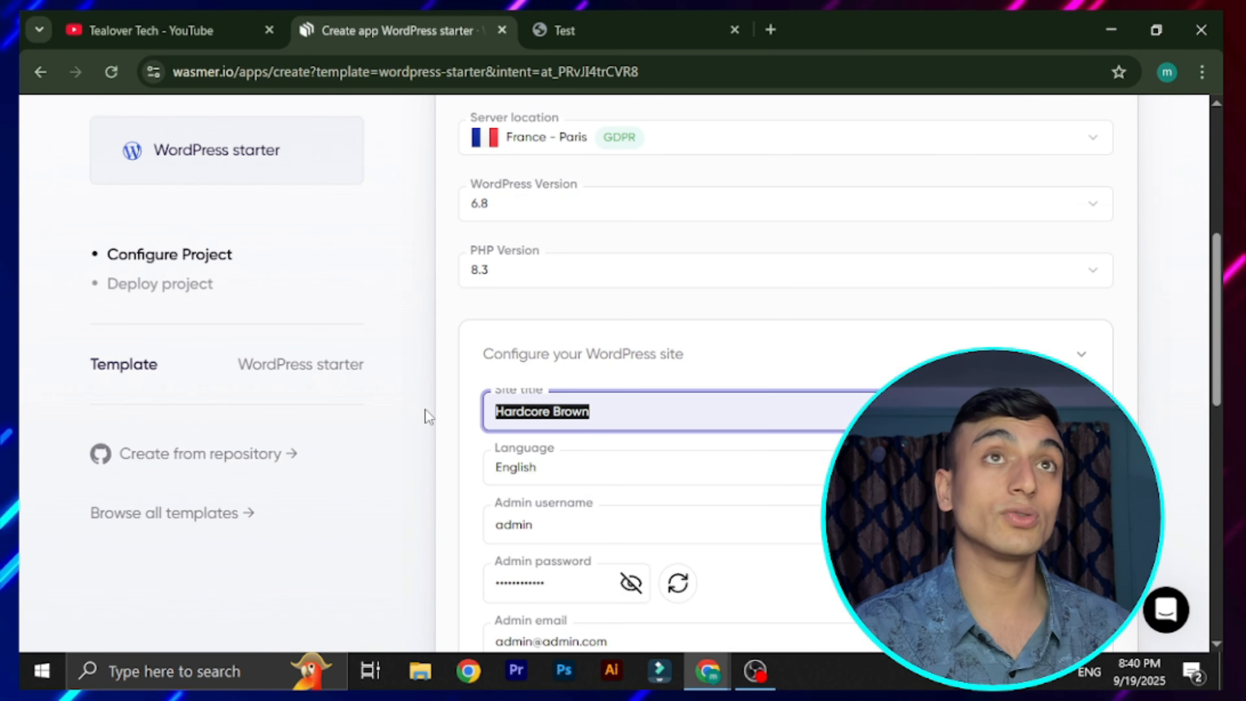
{"action": "key", "text": "BackSpace"}
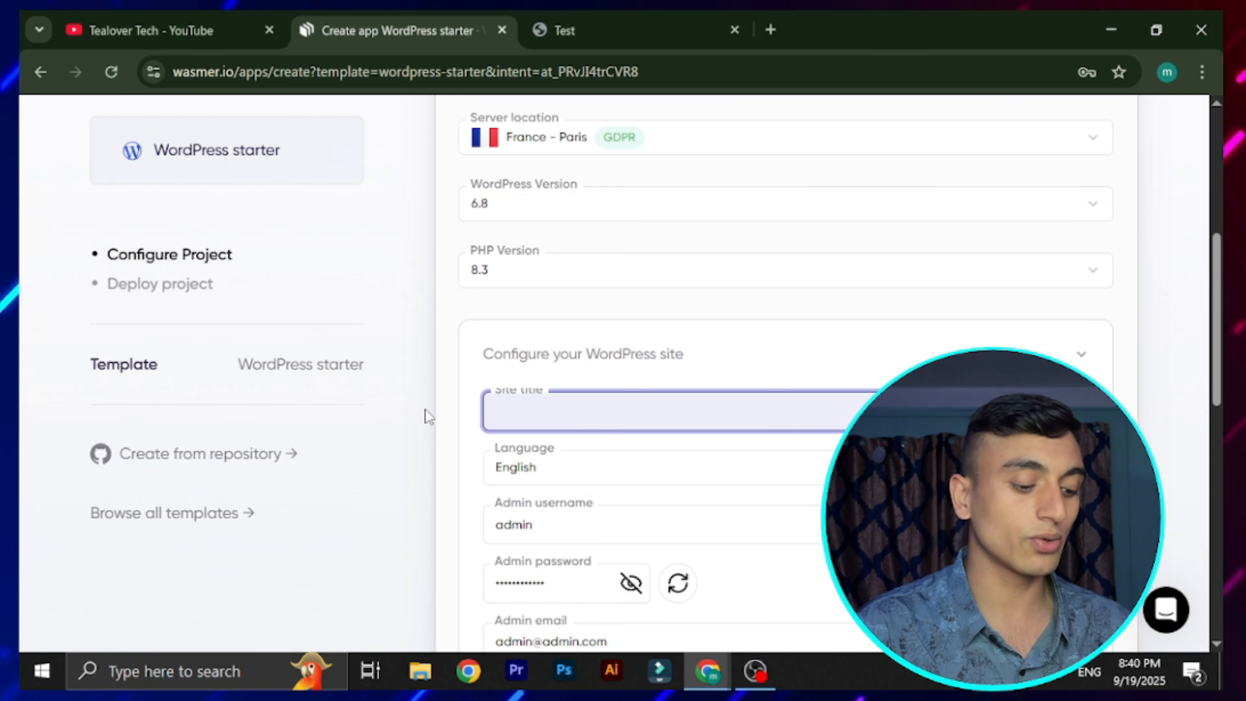
{"action": "type", "text": "TealoverTech"}
Paste a new admin password, change the admin e-mail's domain, and deploy the site
{"action": "scroll", "coordinate": [656, 342], "scroll_direction": "down", "scroll_amount": 2}
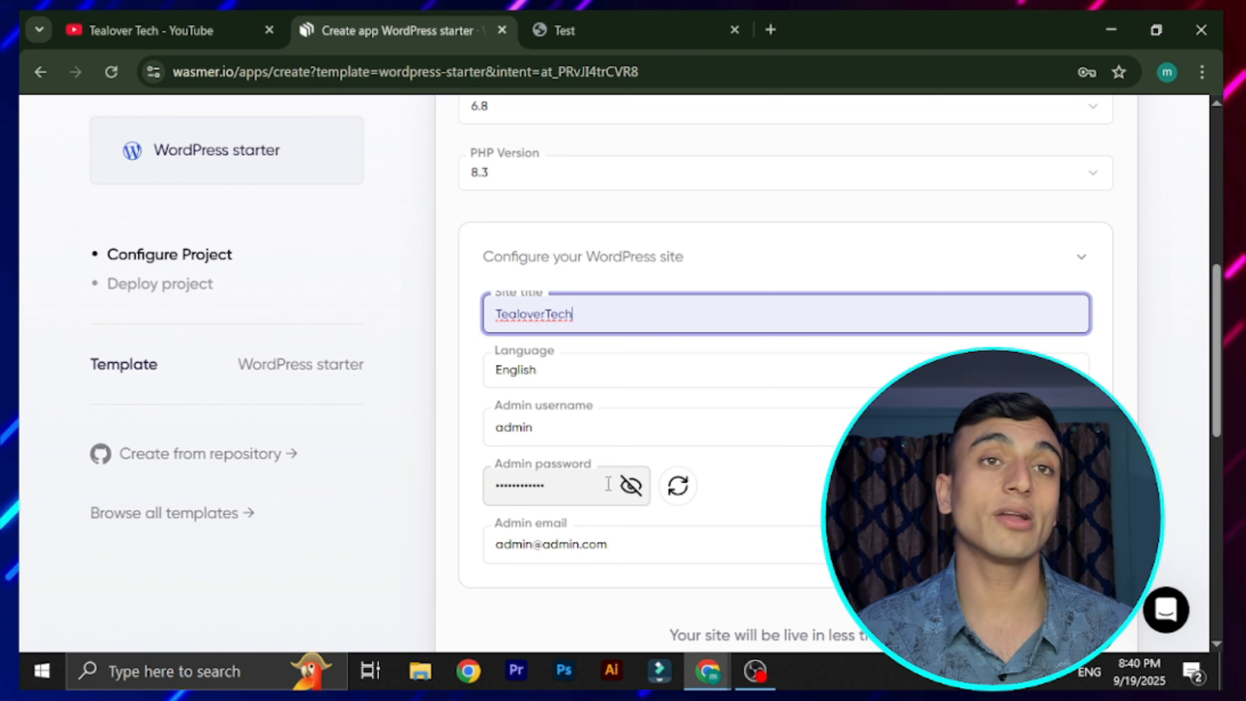
{"action": "left_click_drag", "start_coordinate": [608, 483], "coordinate": [340, 515]}
{"action": "key", "text": "ctrl+v"}
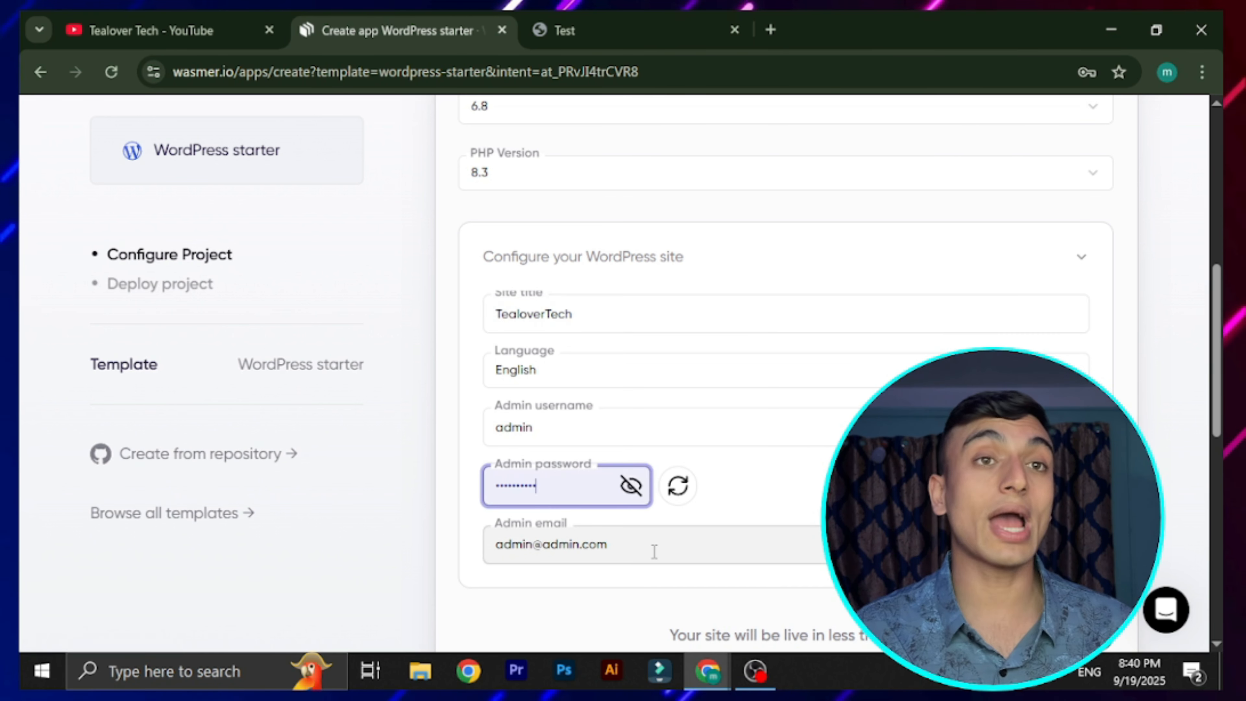
{"action": "left_click_drag", "start_coordinate": [644, 546], "coordinate": [532, 543]}
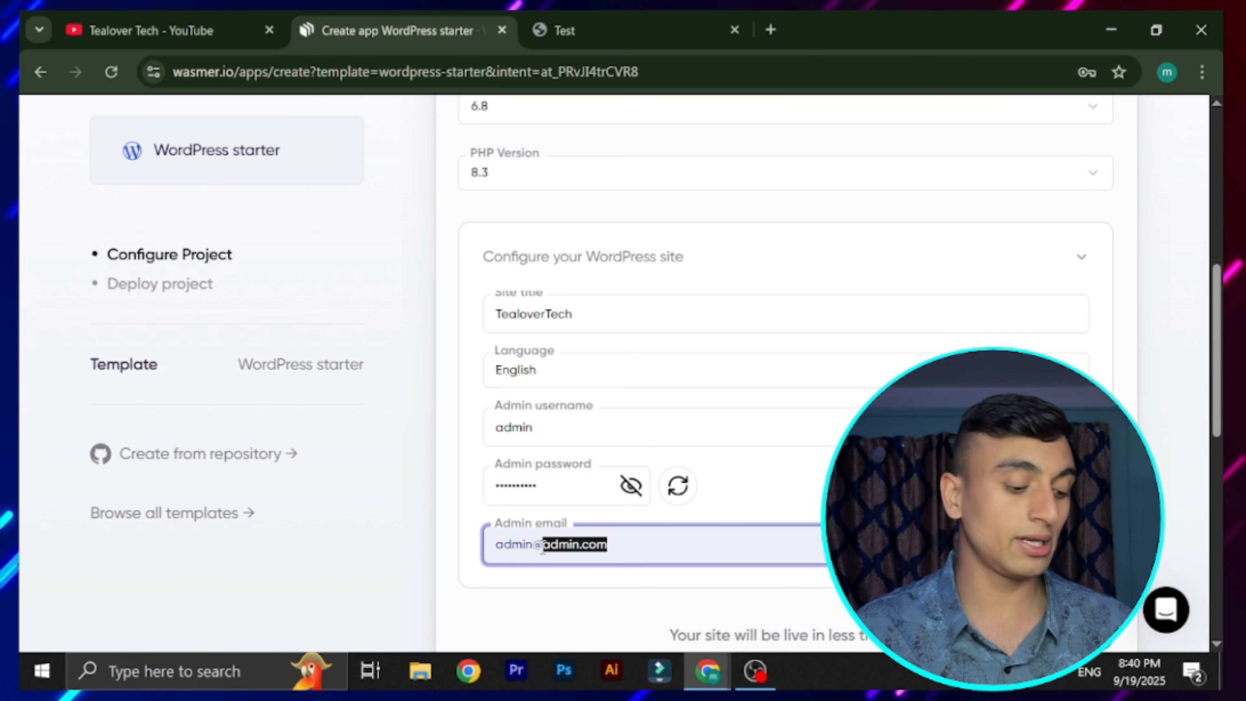
{"action": "type", "text": "tealoverofficial.com"}
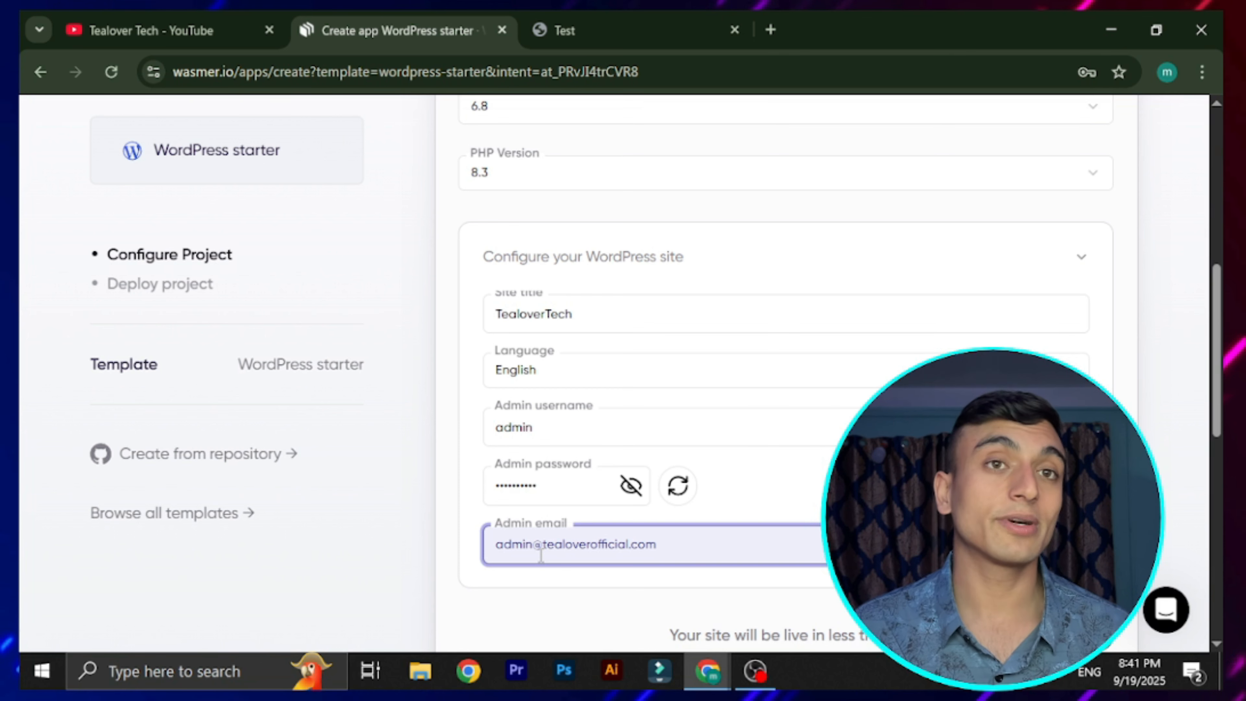
{"action": "scroll", "coordinate": [837, 272], "scroll_direction": "down", "scroll_amount": 4}
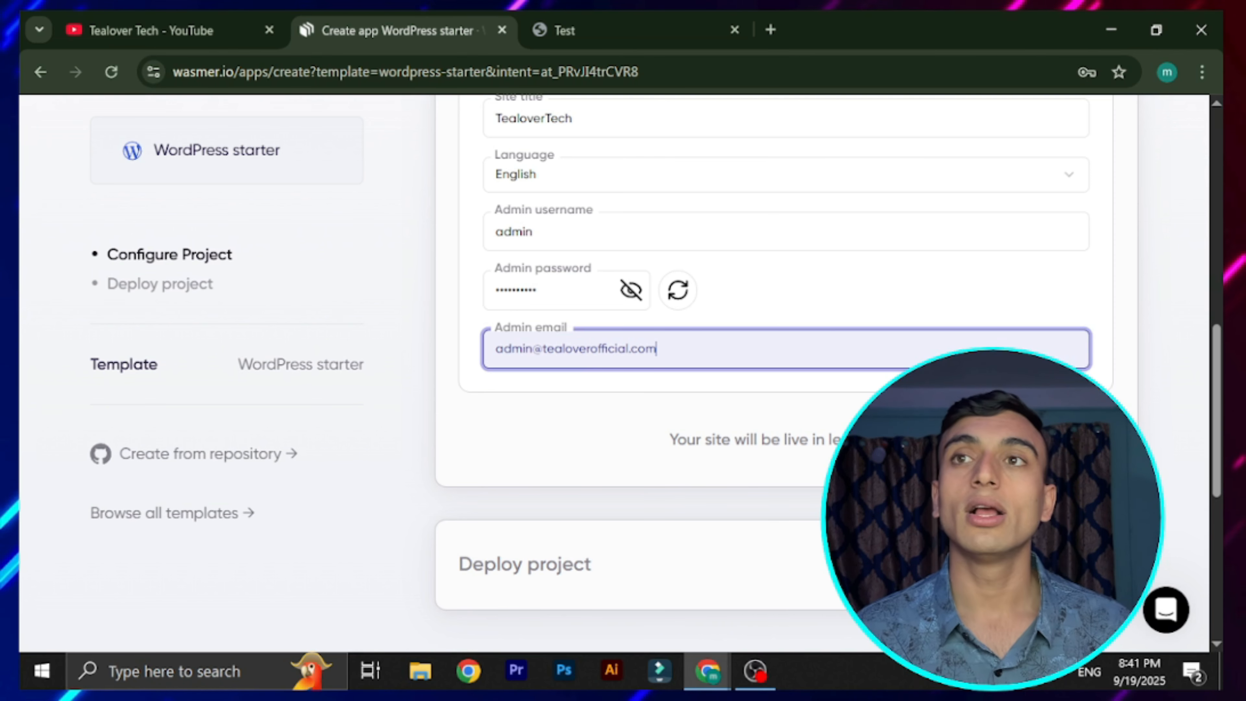
{"action": "left_click", "coordinate": [1045, 439]}
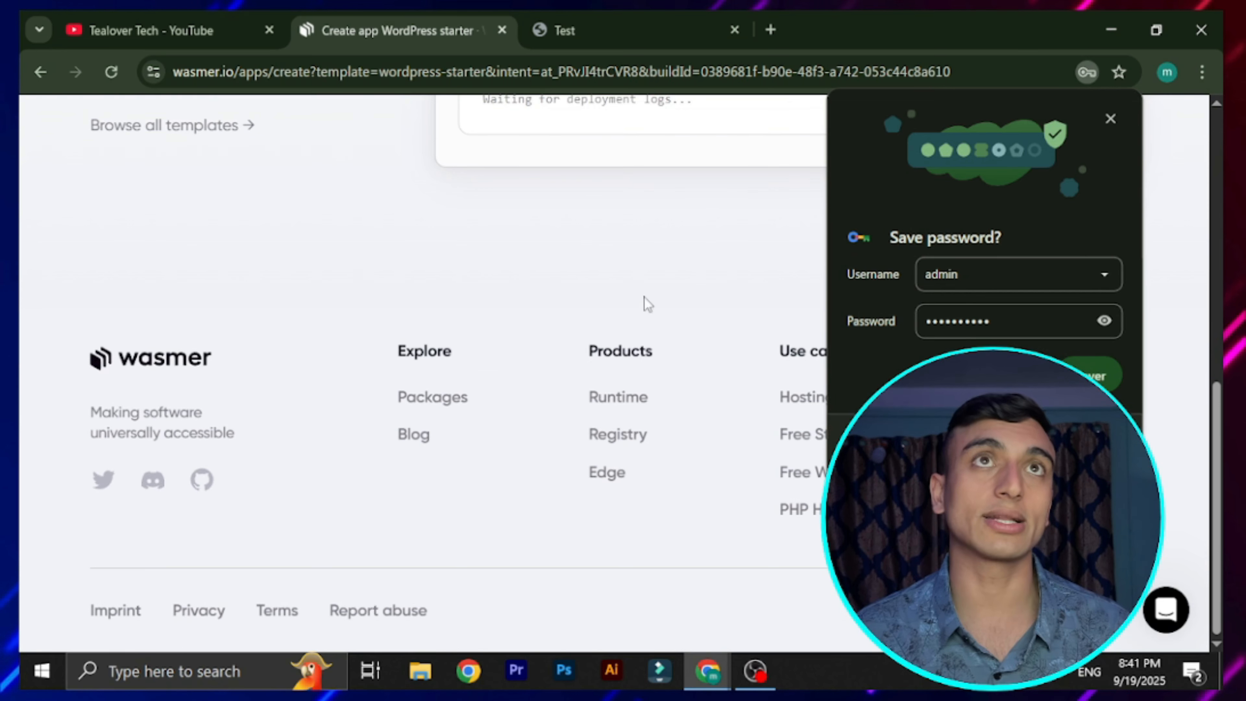
Dismiss Chrome's save-password prompt and wait for the deployment success page
{"action": "scroll", "coordinate": [645, 303], "scroll_direction": "up", "scroll_amount": 5}
{"action": "left_click", "coordinate": [1094, 375]}
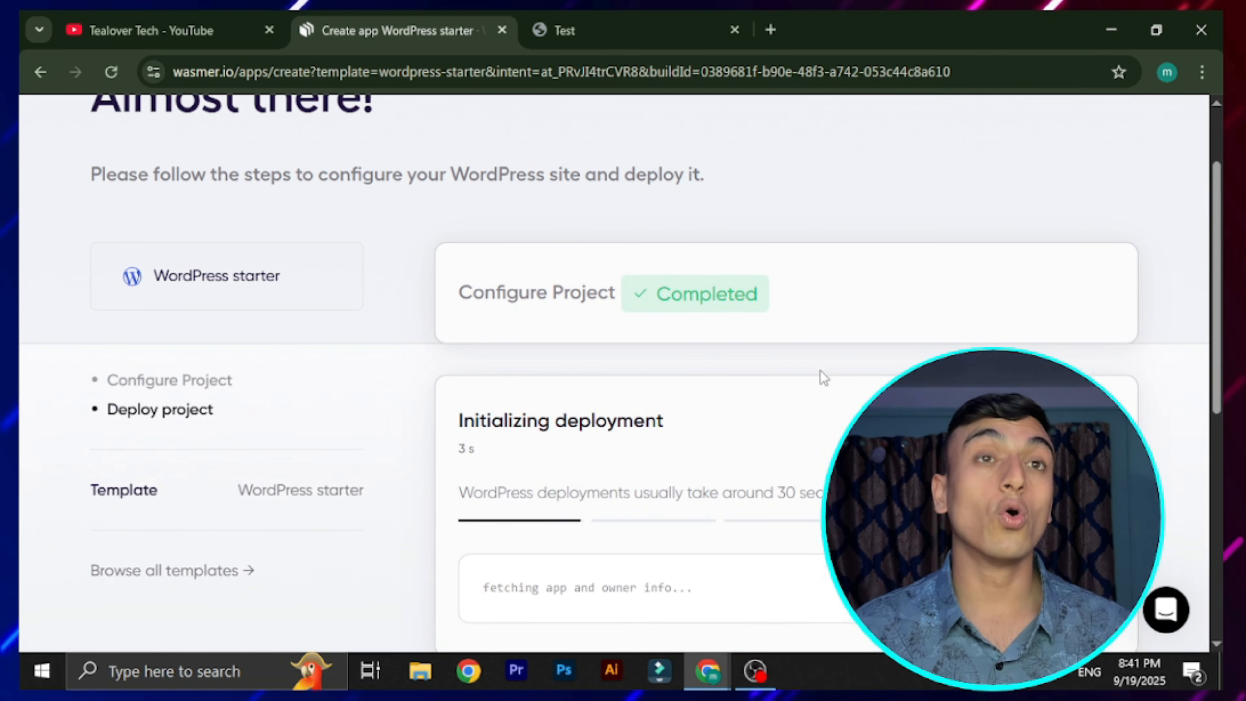
{"action": "scroll", "coordinate": [826, 390], "scroll_direction": "down", "scroll_amount": 2}
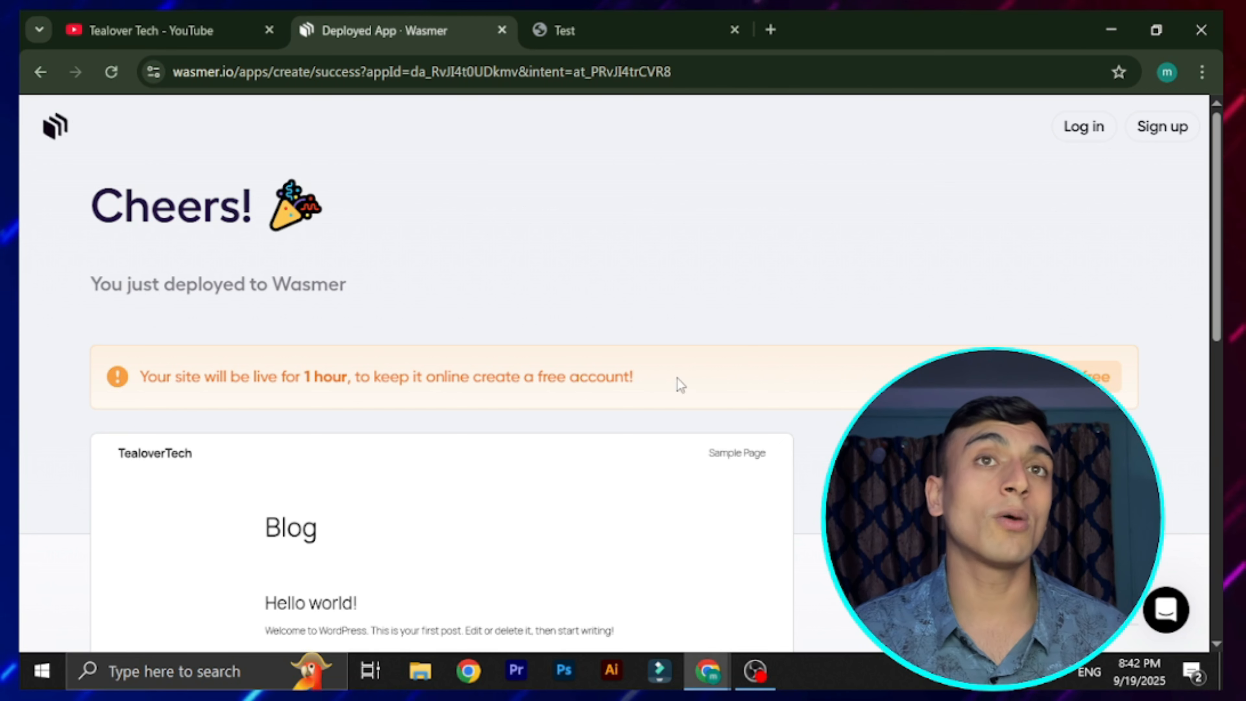
Clear the stray selection in the one-hour expiry banner and follow 'Claim for free' to sign-up
{"action": "left_click_drag", "start_coordinate": [680, 384], "coordinate": [103, 395]}
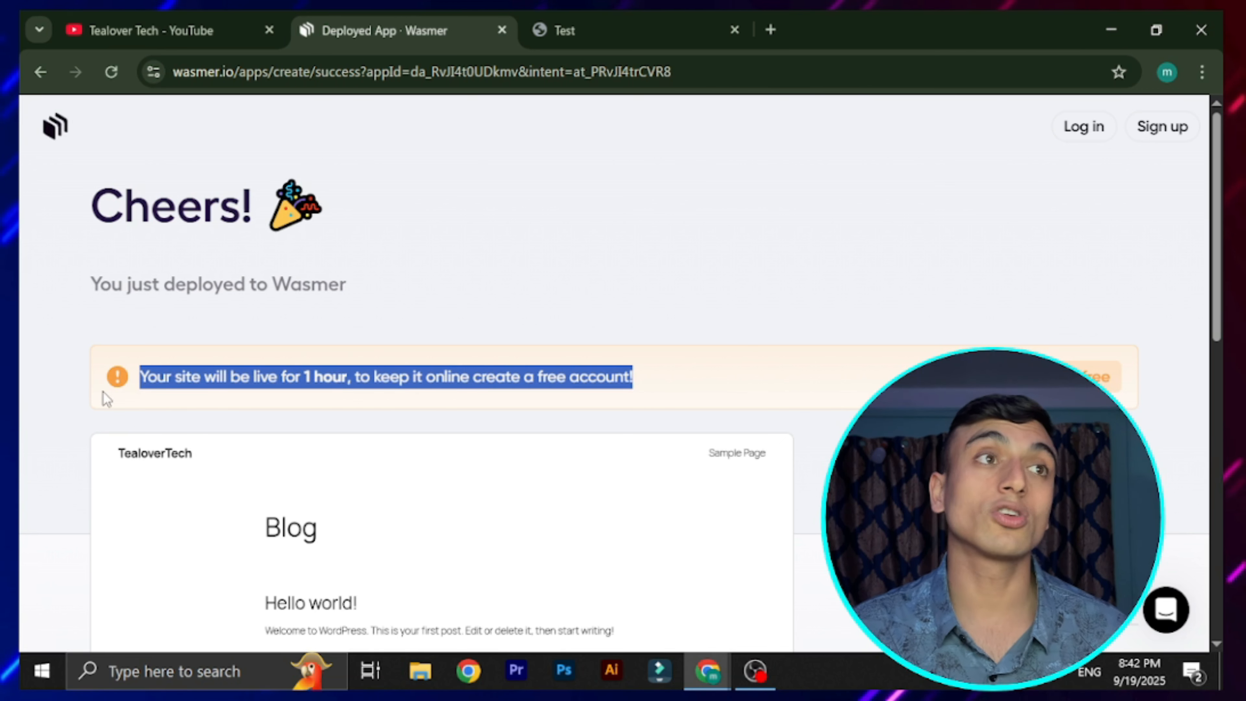
{"action": "left_click", "coordinate": [617, 271]}
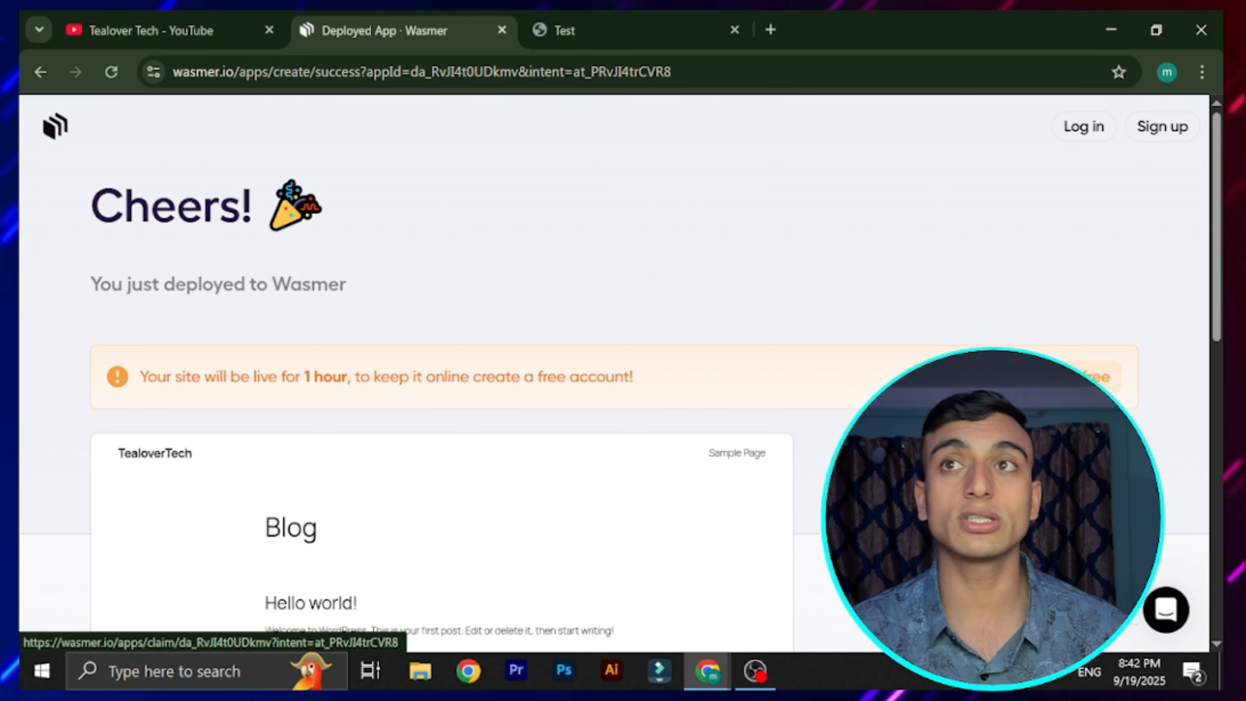
{"action": "left_click", "coordinate": [1099, 377]}
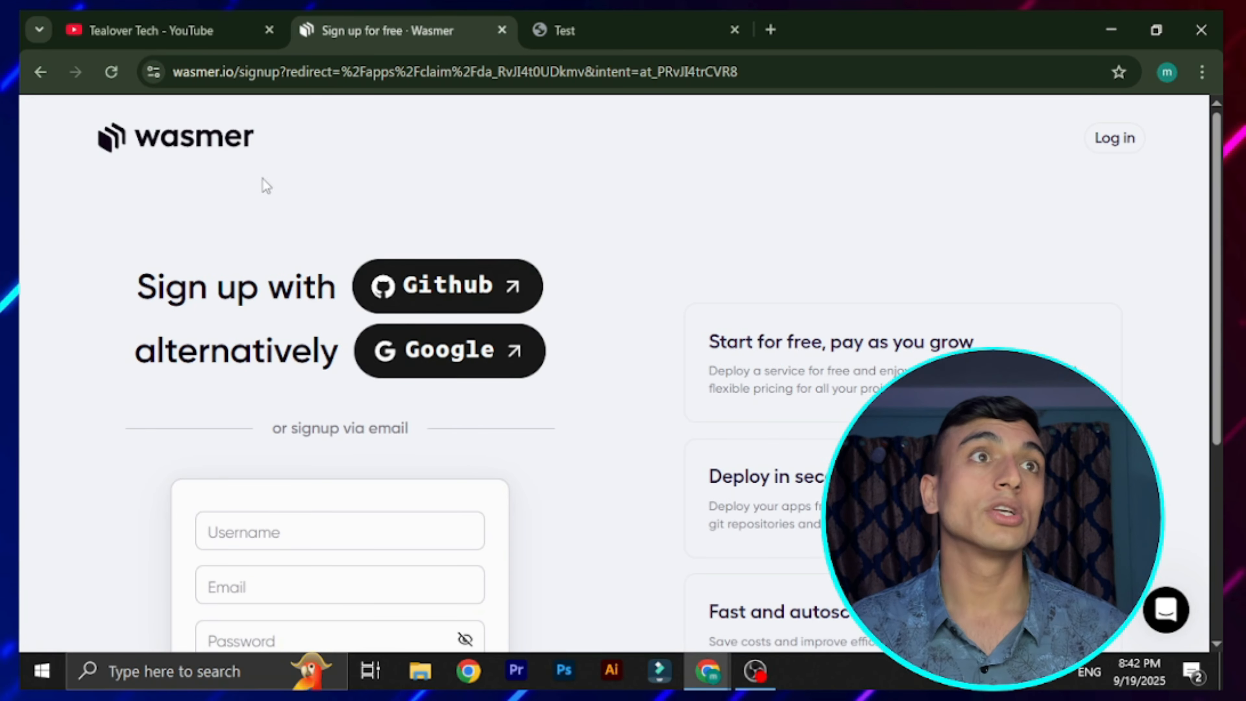
Sign up for Wasmer with a GitHub account
{"action": "left_click", "coordinate": [483, 290]}
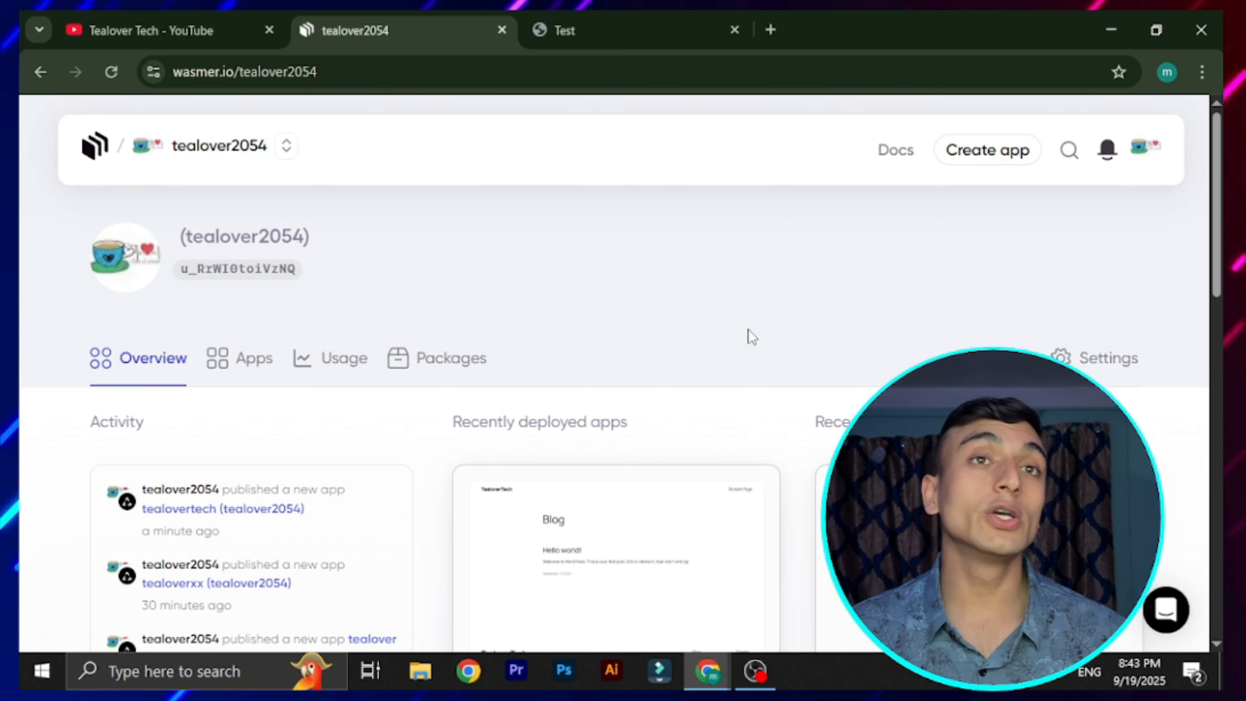
{"action": "scroll", "coordinate": [745, 334], "scroll_direction": "down", "scroll_amount": 12}
{"action": "scroll", "coordinate": [672, 442], "scroll_direction": "down", "scroll_amount": 2}
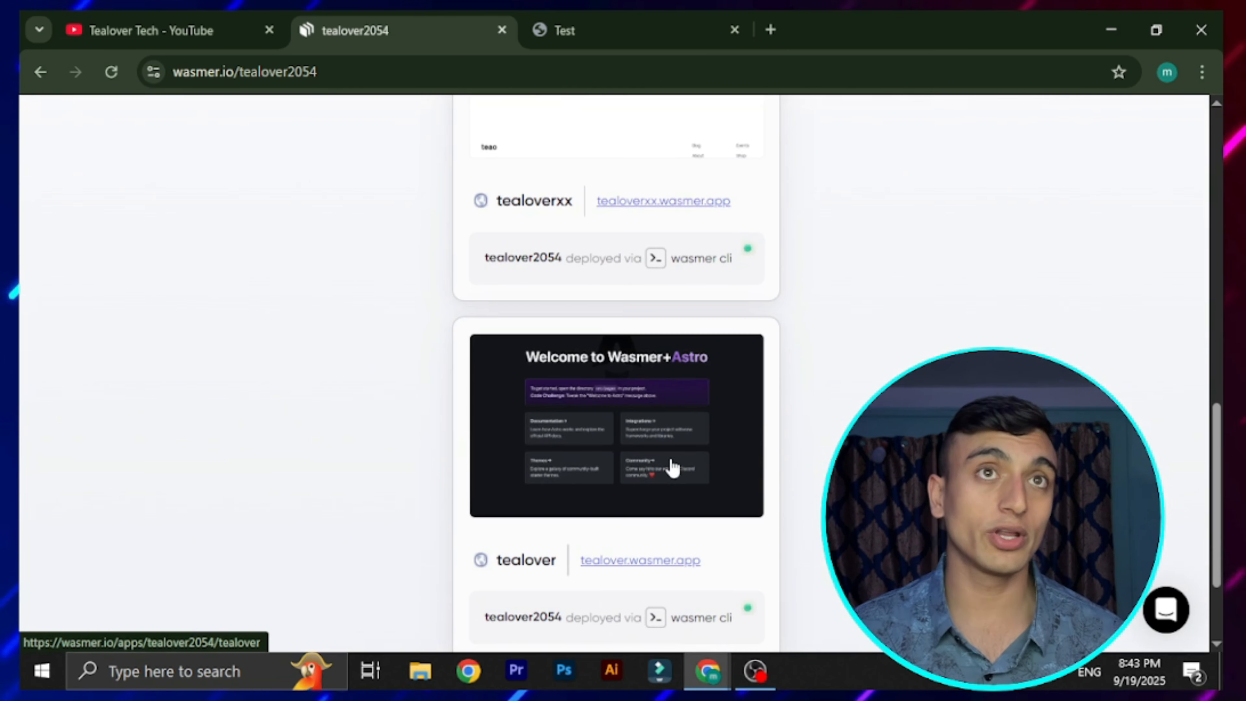
{"action": "scroll", "coordinate": [626, 565], "scroll_direction": "up", "scroll_amount": 6}
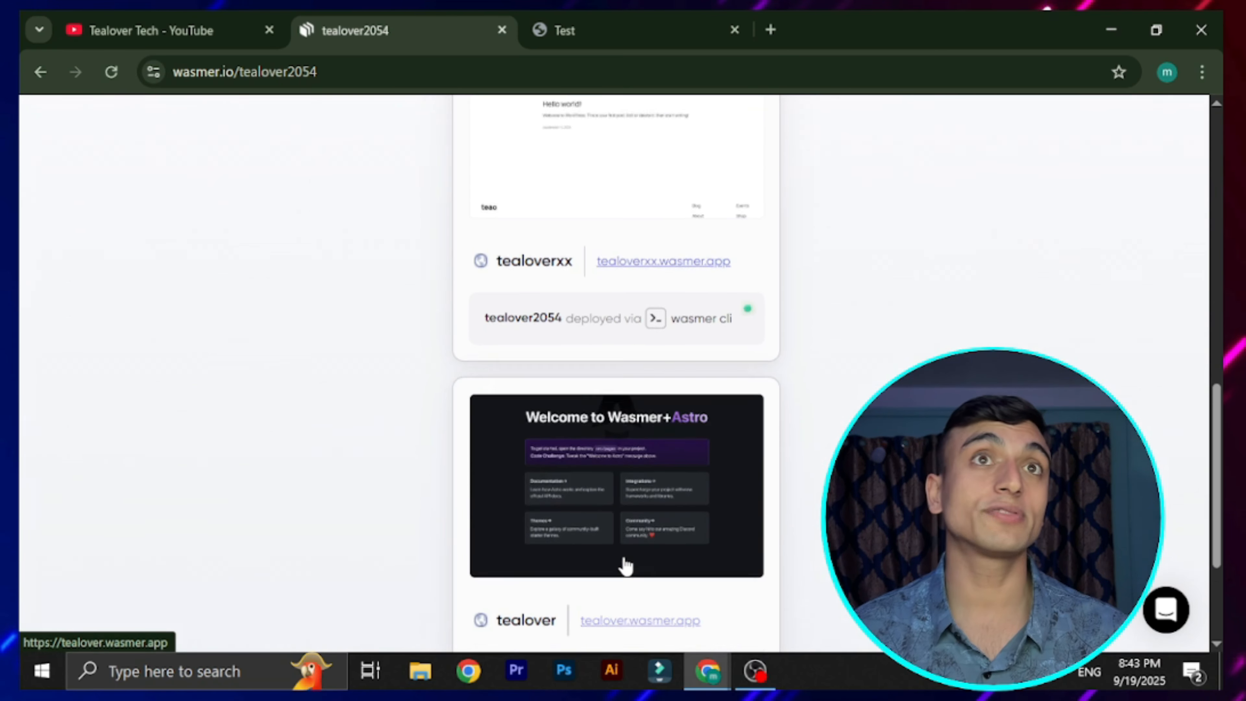
{"action": "scroll", "coordinate": [667, 457], "scroll_direction": "up", "scroll_amount": 4}
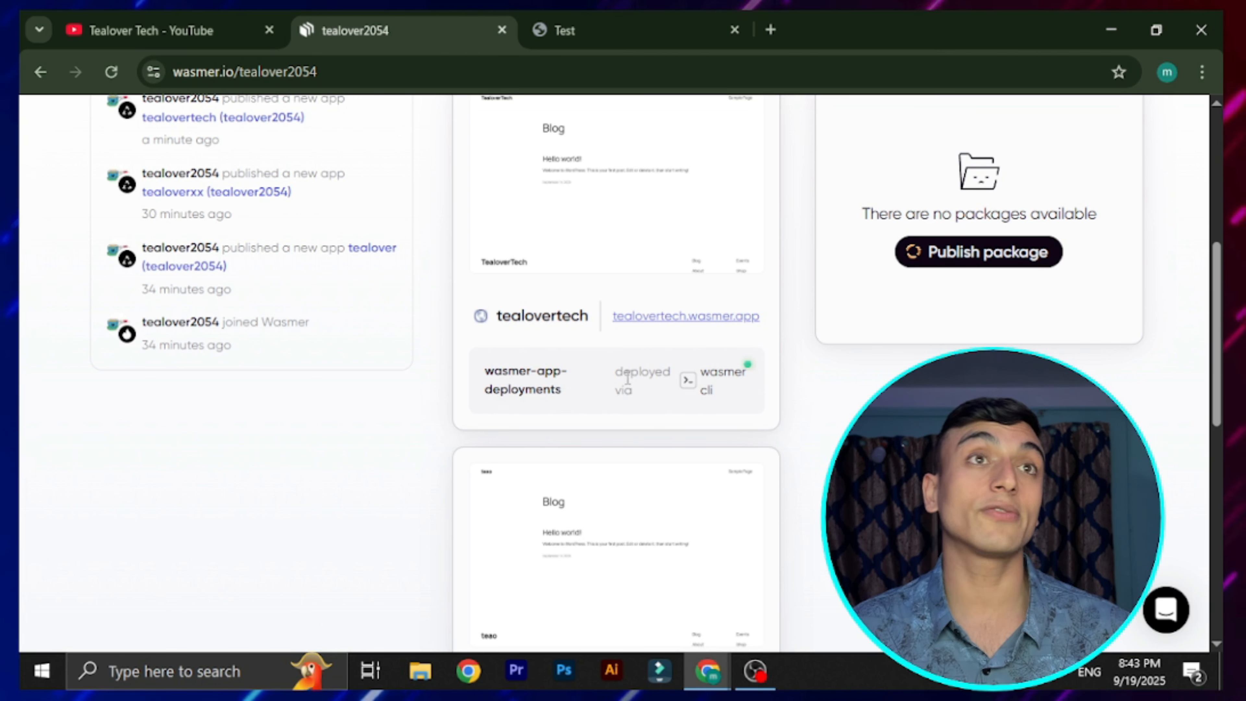
Open tealovertech.wasmer.app in a new tab and look over the blog's Hello world! post
{"action": "right_click", "coordinate": [664, 322]}
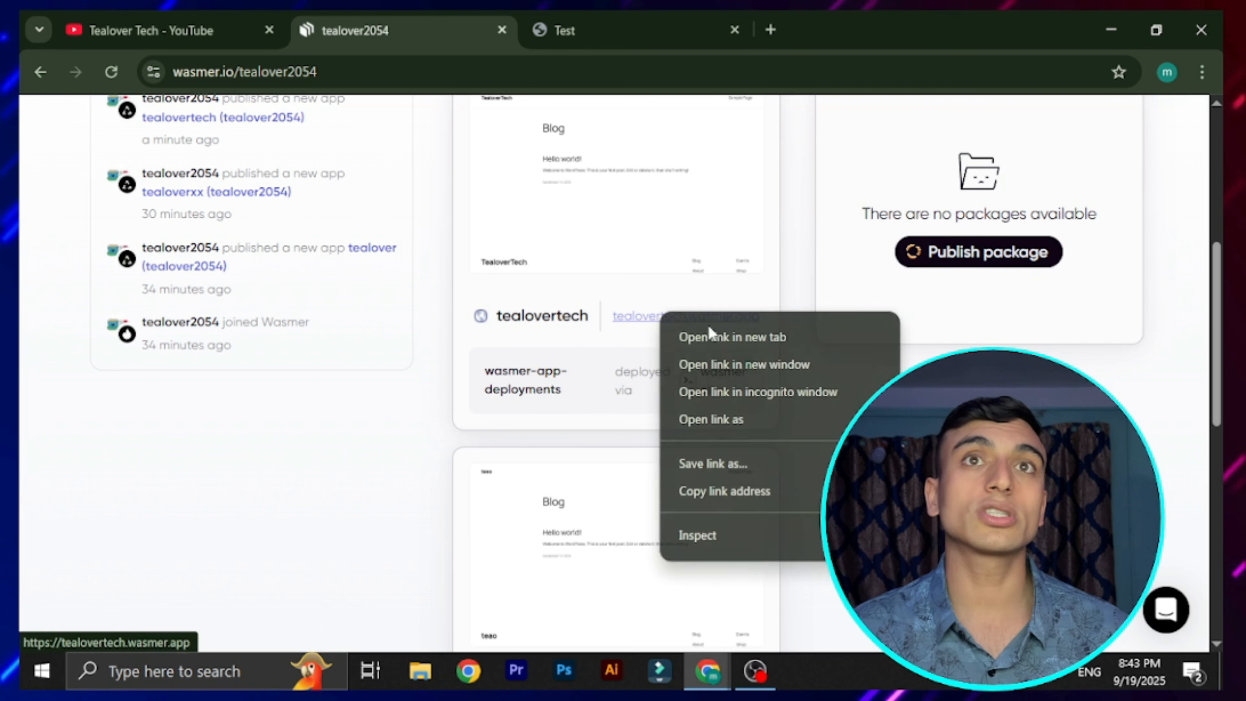
{"action": "left_click", "coordinate": [739, 334]}
{"action": "left_click", "coordinate": [803, 30]}
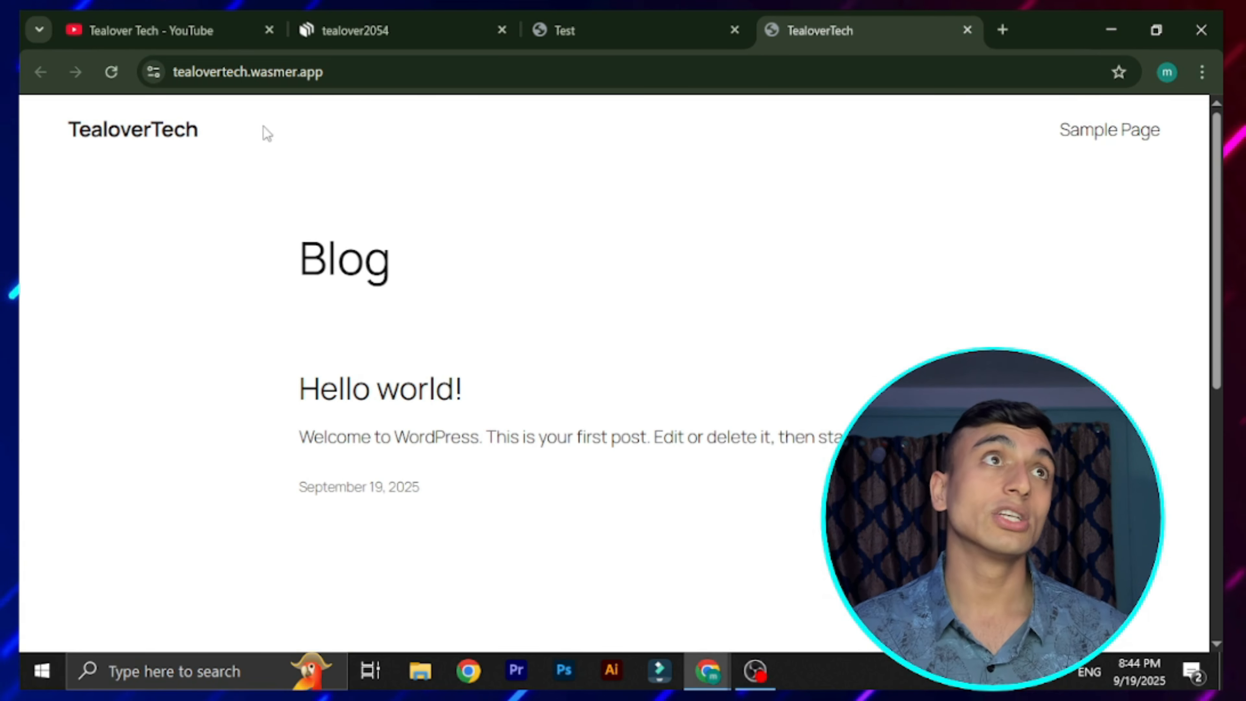
{"action": "scroll", "coordinate": [648, 426], "scroll_direction": "down", "scroll_amount": 6}
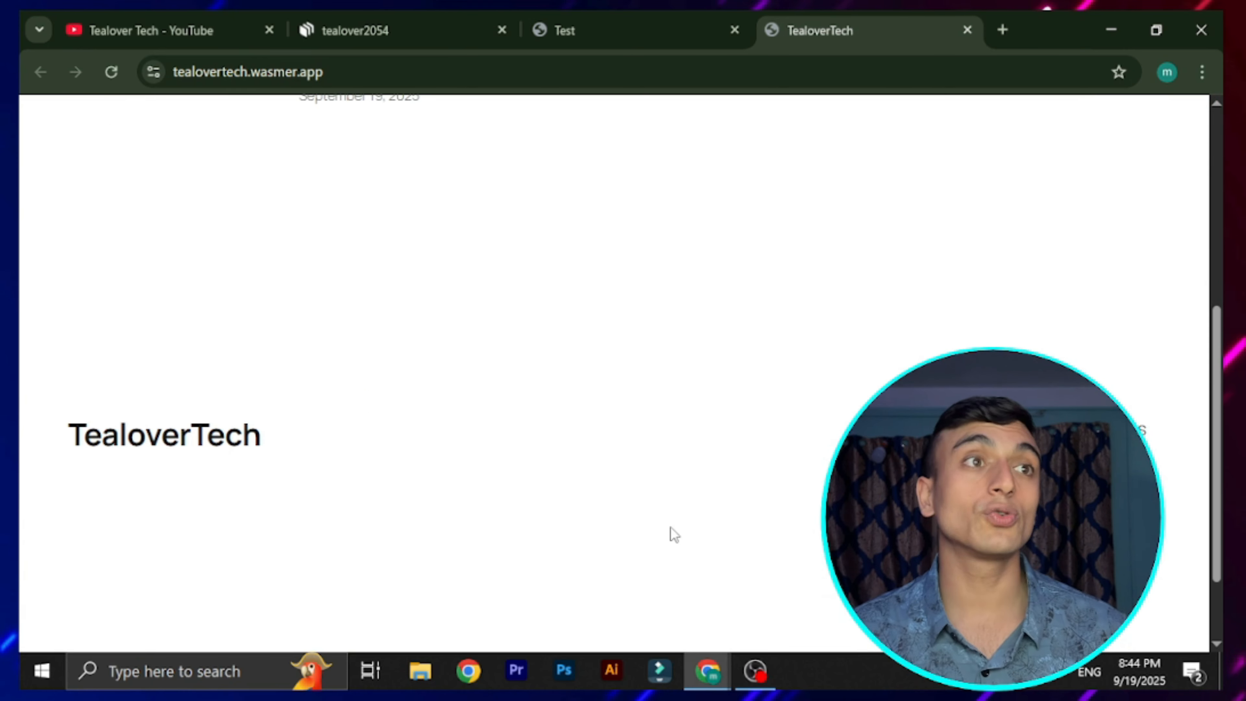
{"action": "scroll", "coordinate": [621, 267], "scroll_direction": "up", "scroll_amount": 6}
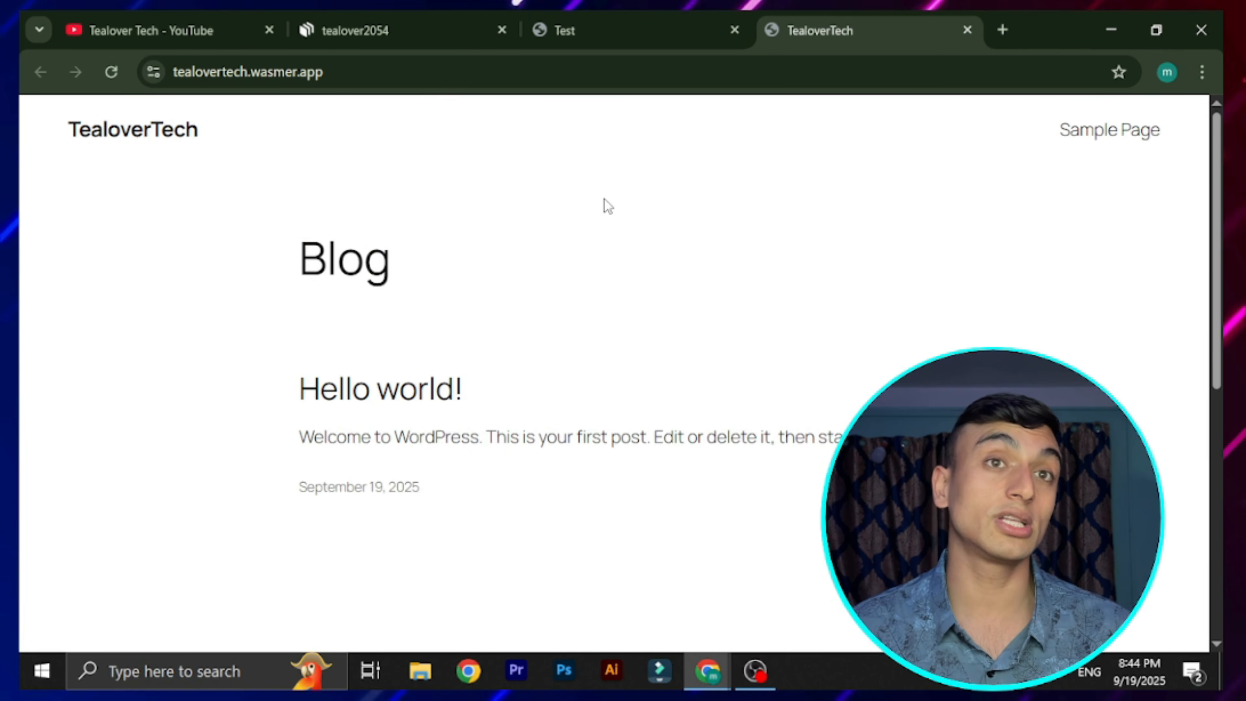
Go to the site's /wp-admin address and log in with the administrator username and password
{"action": "left_click", "coordinate": [581, 71]}
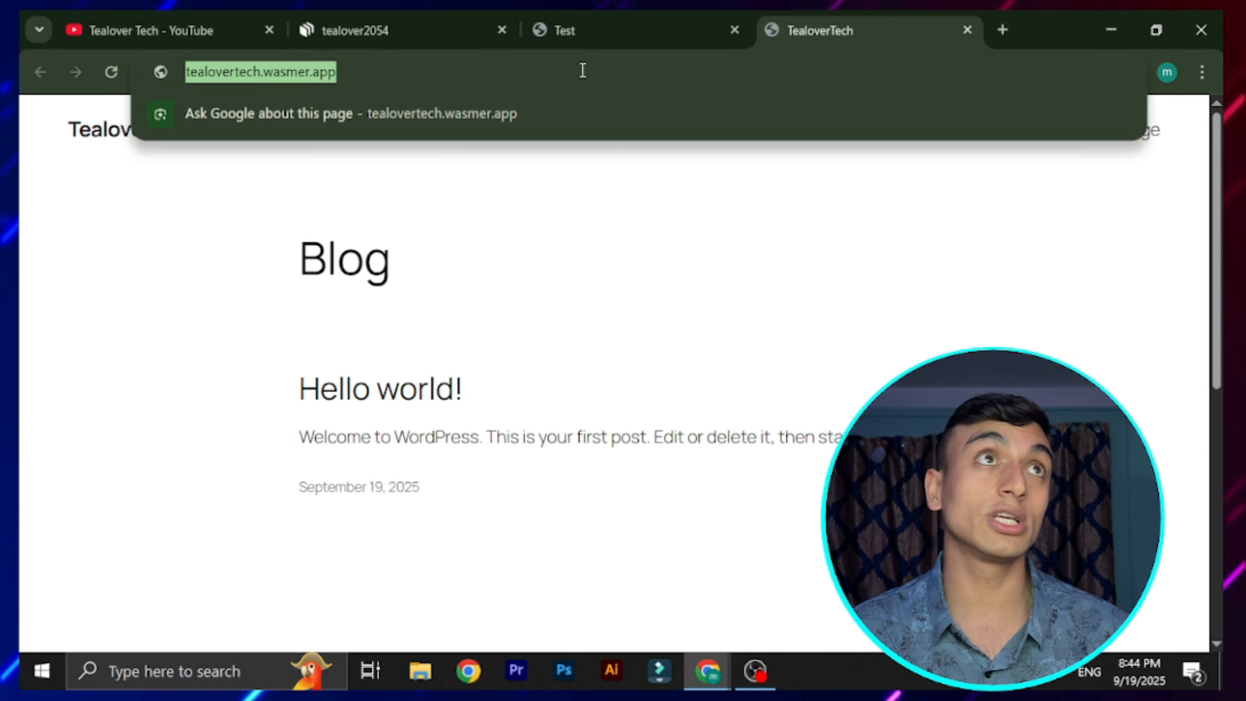
{"action": "left_click", "coordinate": [587, 73]}
{"action": "type", "text": "/wp-adm"}
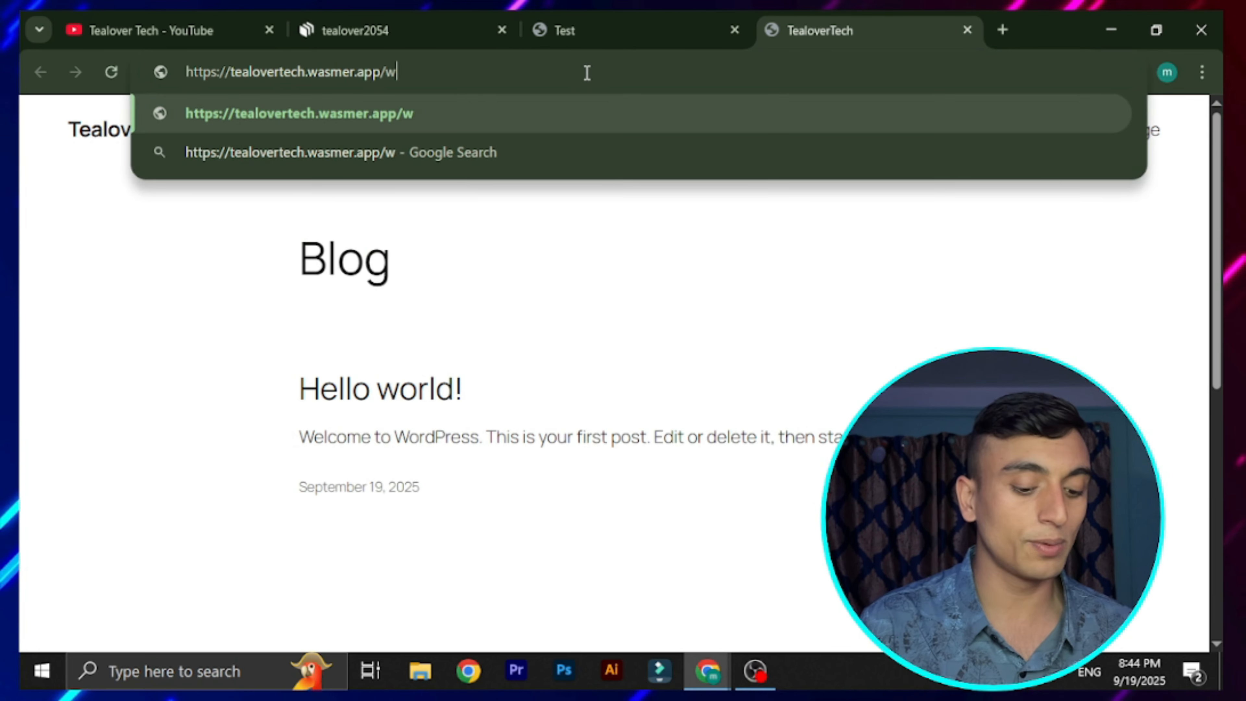
{"action": "type", "text": "in"}
{"action": "key", "text": "Return"}
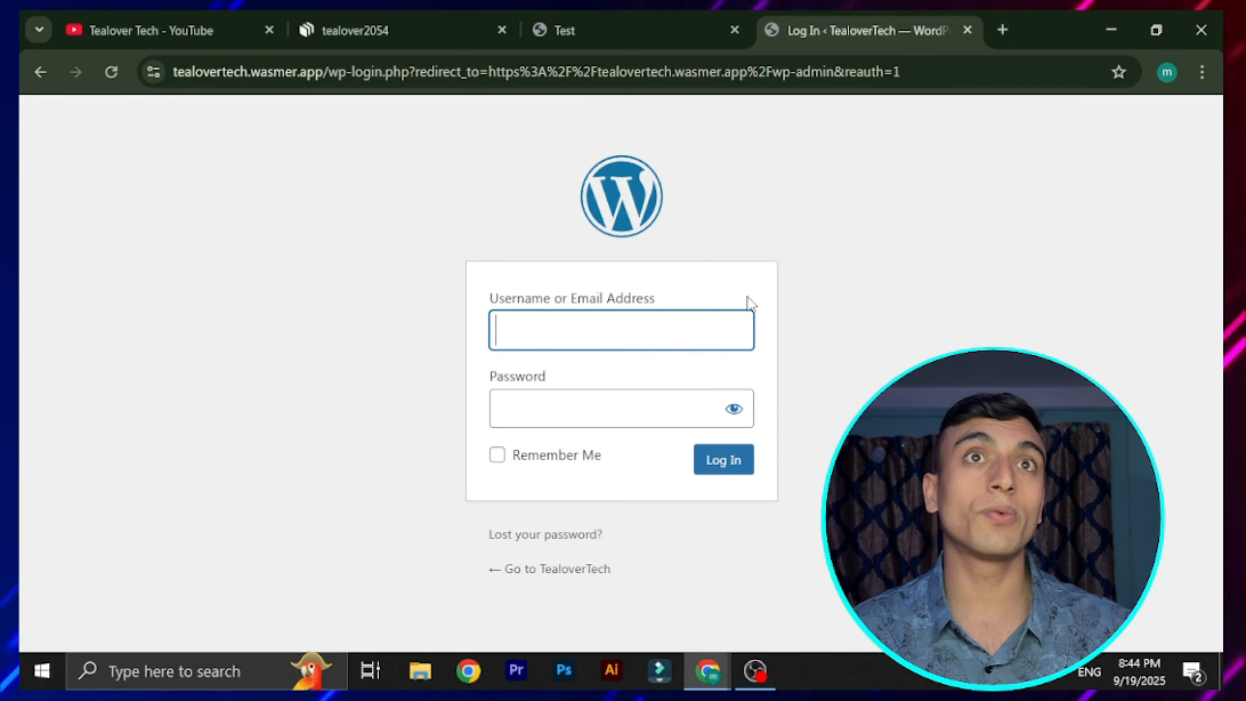
{"action": "type", "text": "admin"}
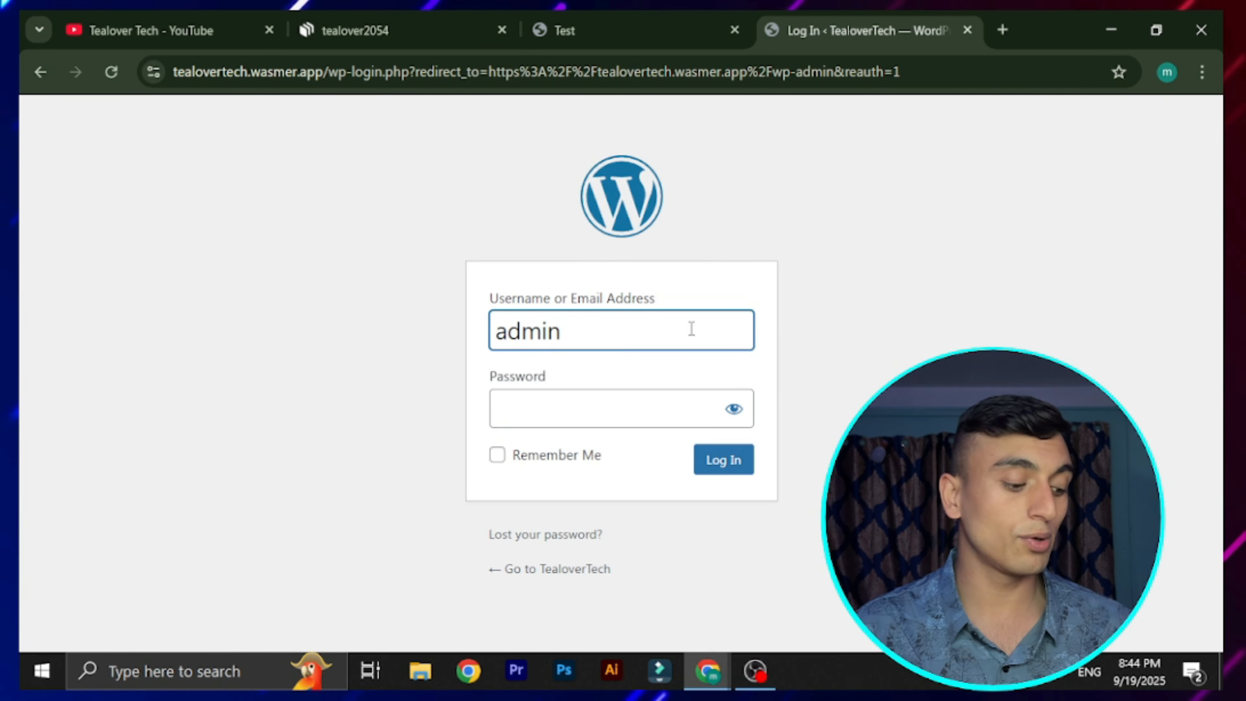
{"action": "key", "text": "Tab"}
{"action": "type", "text": "•"}
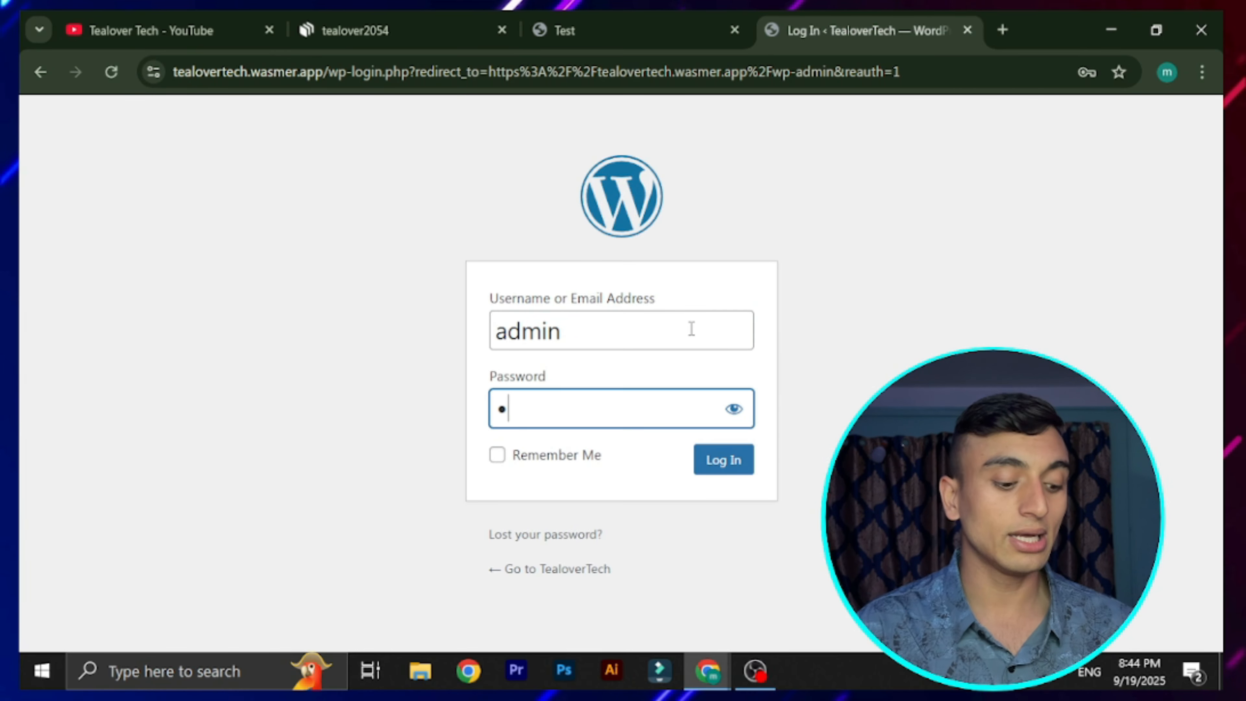
{"action": "type", "text": "•••••••"}
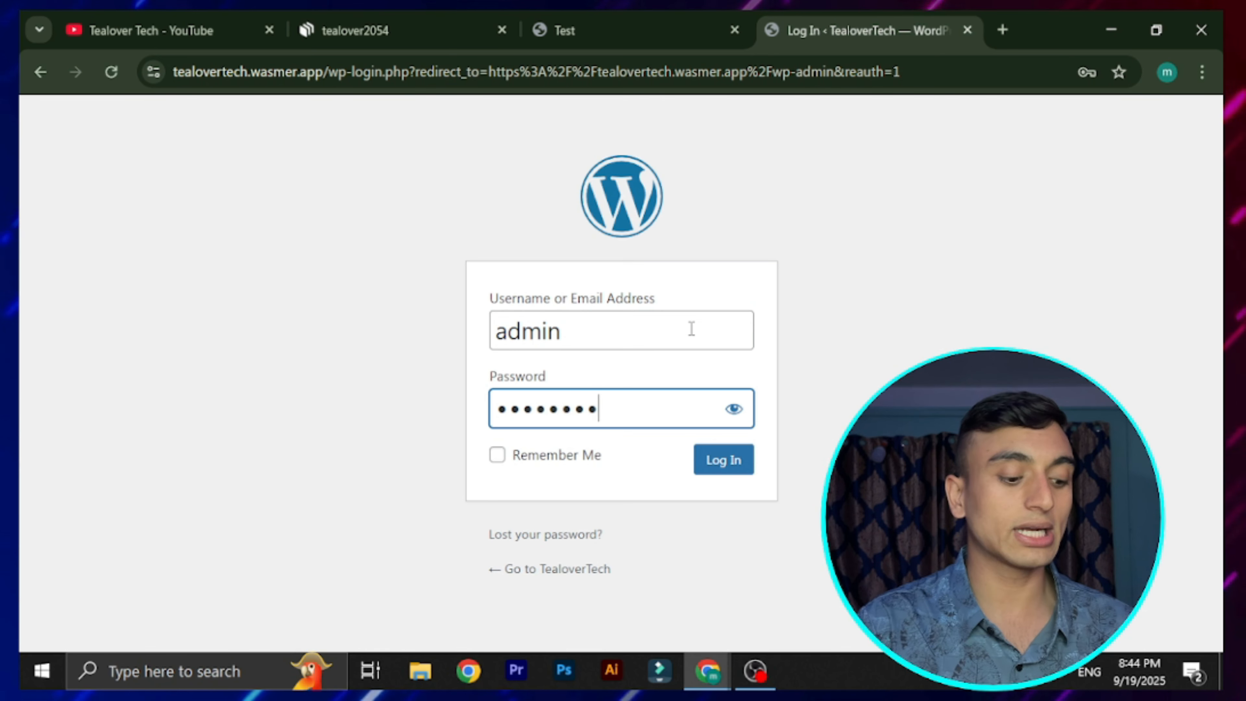
{"action": "type", "text": "••"}
{"action": "left_click", "coordinate": [737, 470]}
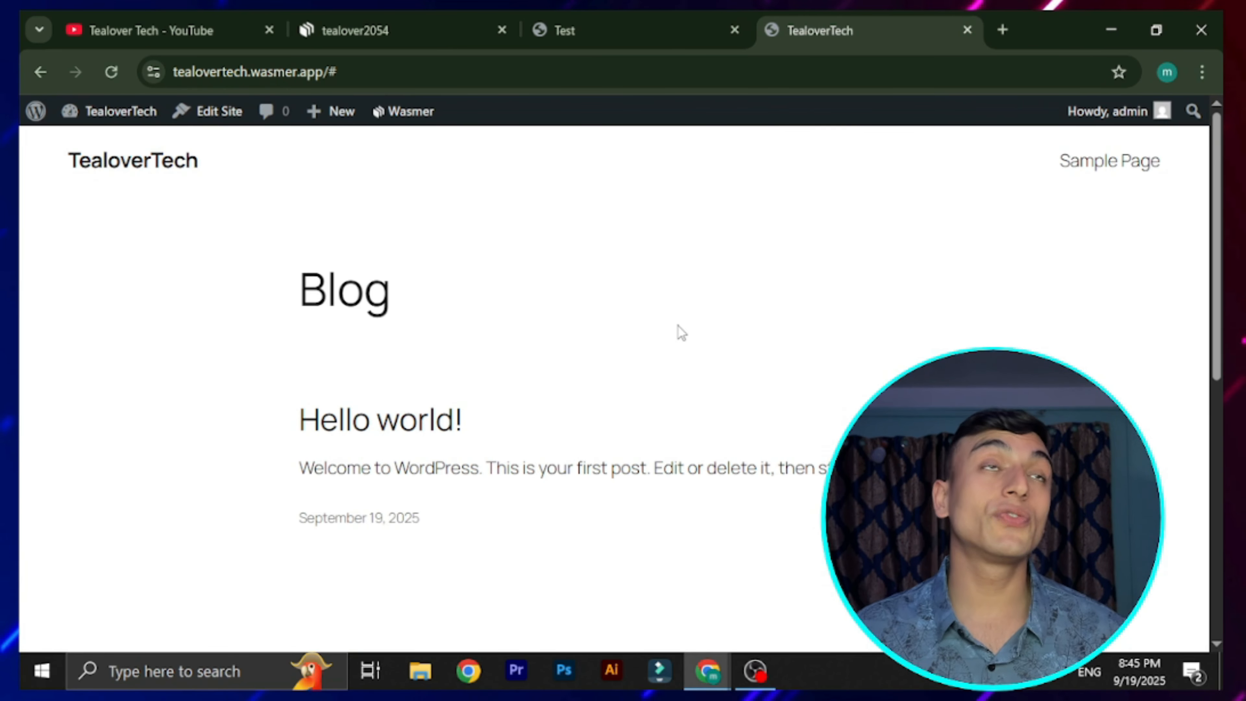
Check the site's connection and security information, then close that panel
{"action": "left_click", "coordinate": [153, 72]}
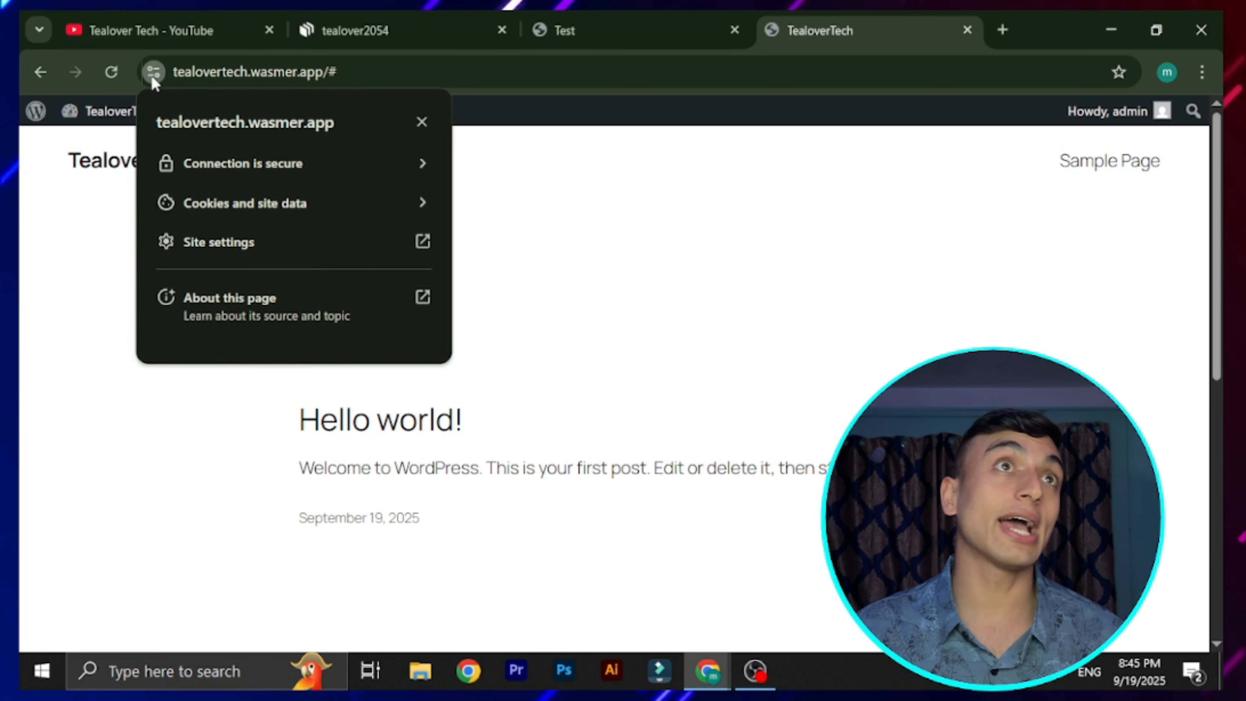
{"action": "left_click", "coordinate": [733, 347]}
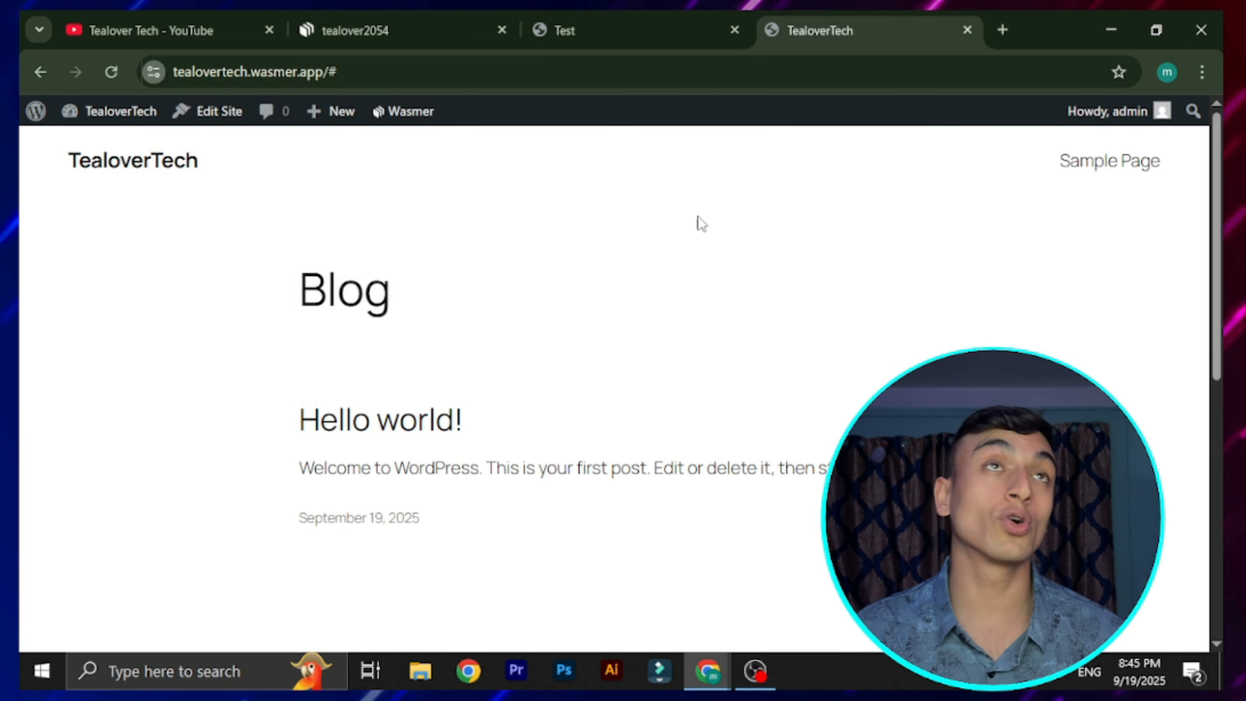
{"action": "mouse_move", "coordinate": [462, 50]}
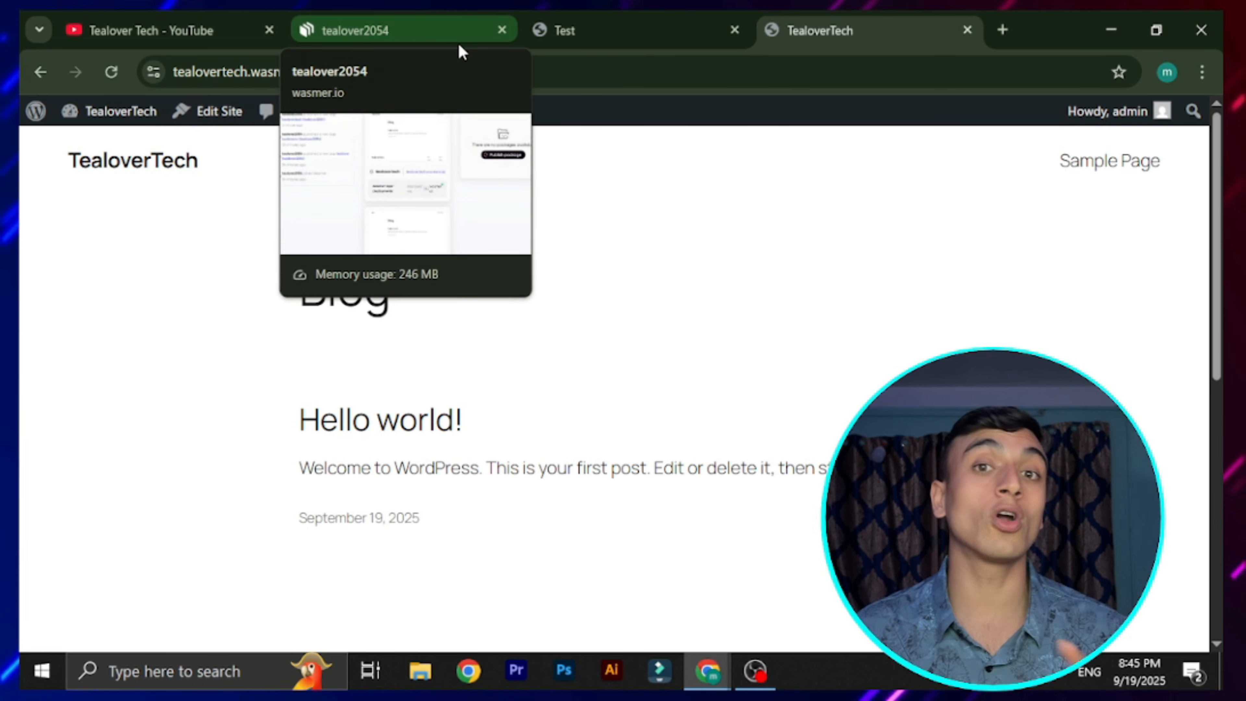